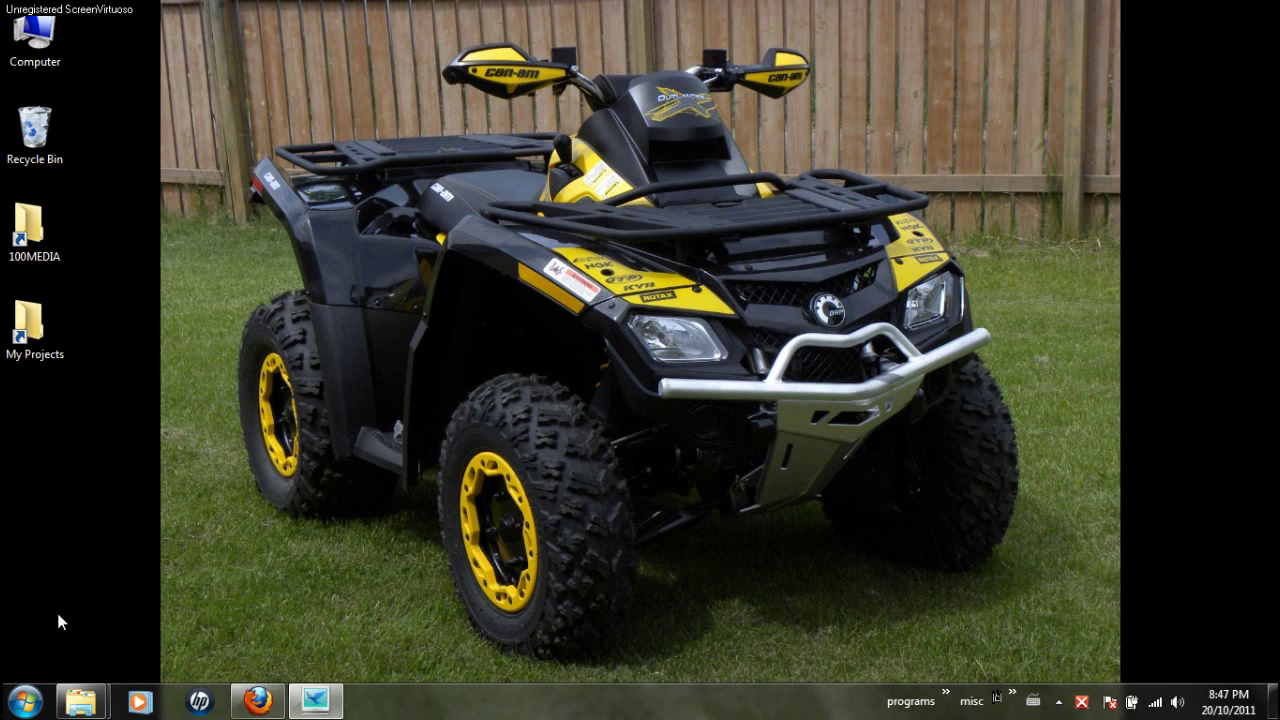
Step: Review the DOSBox download page and the download links on the BASSMIDI Driver page in Firefox, then minimize the browser
{"action": "left_click", "coordinate": [258, 702]}
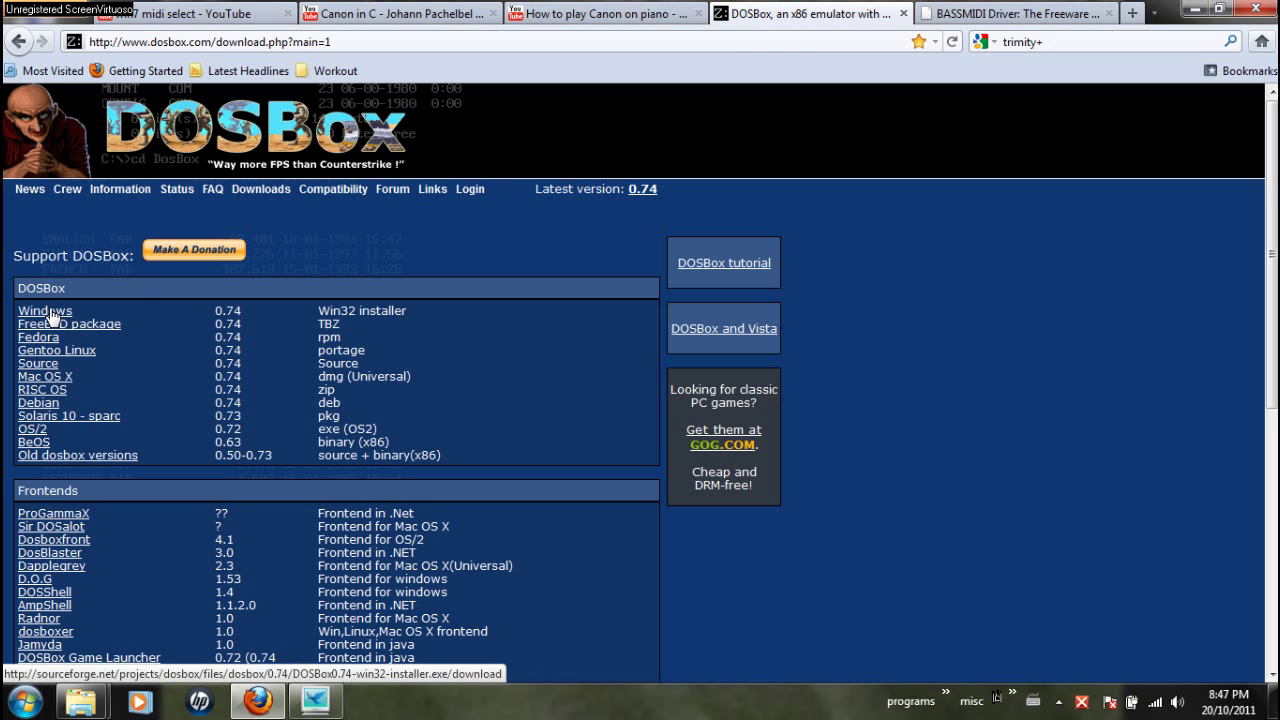
{"action": "left_click", "coordinate": [1066, 13]}
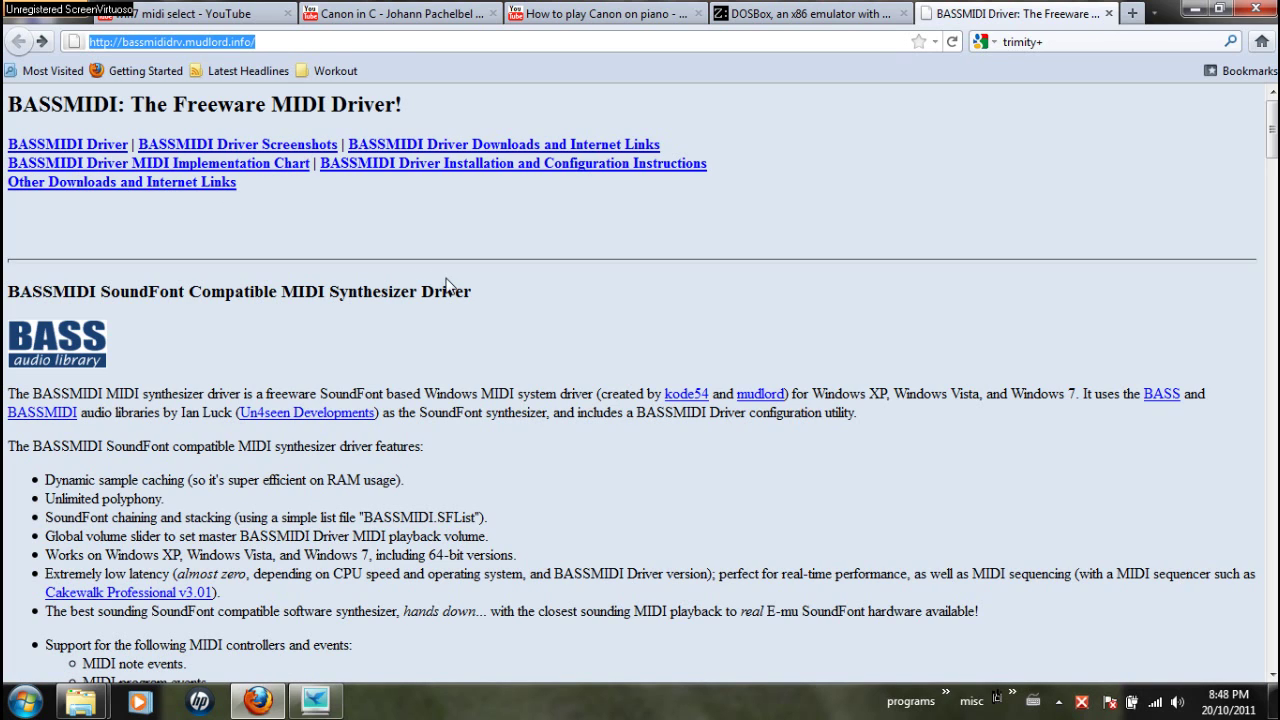
{"action": "left_click", "coordinate": [256, 42]}
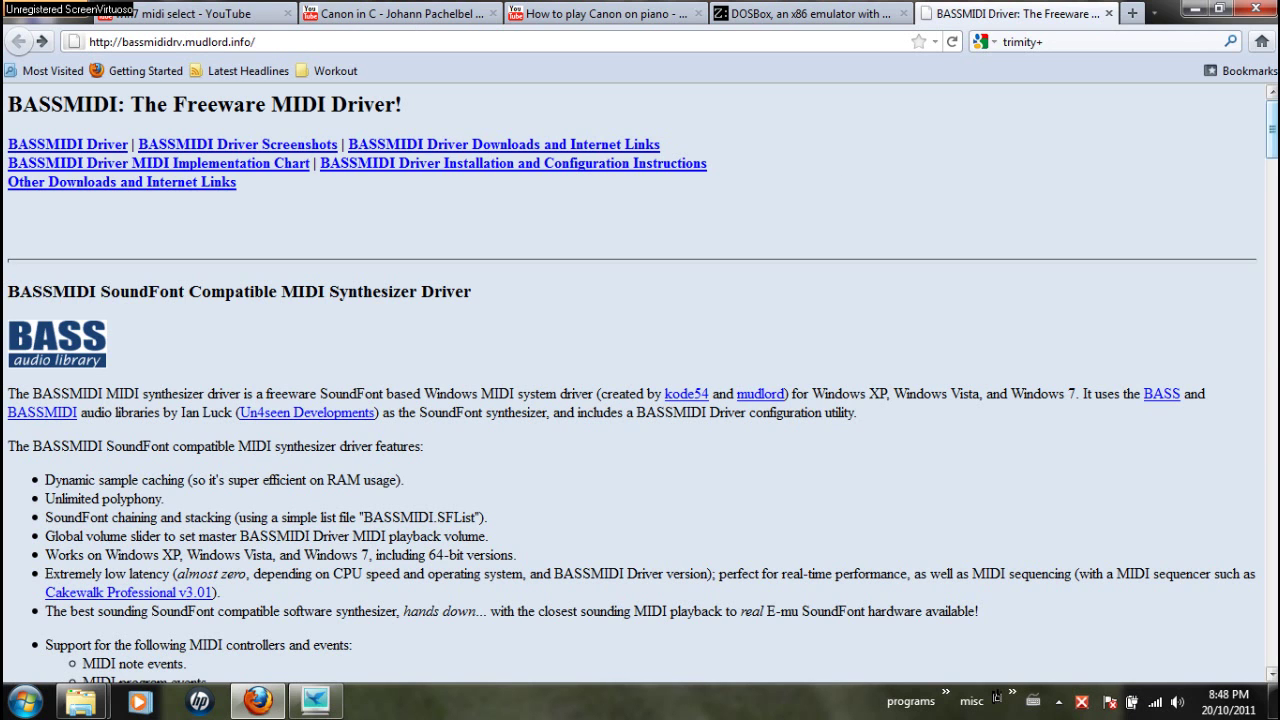
{"action": "left_click_drag", "start_coordinate": [1272, 130], "coordinate": [1272, 636]}
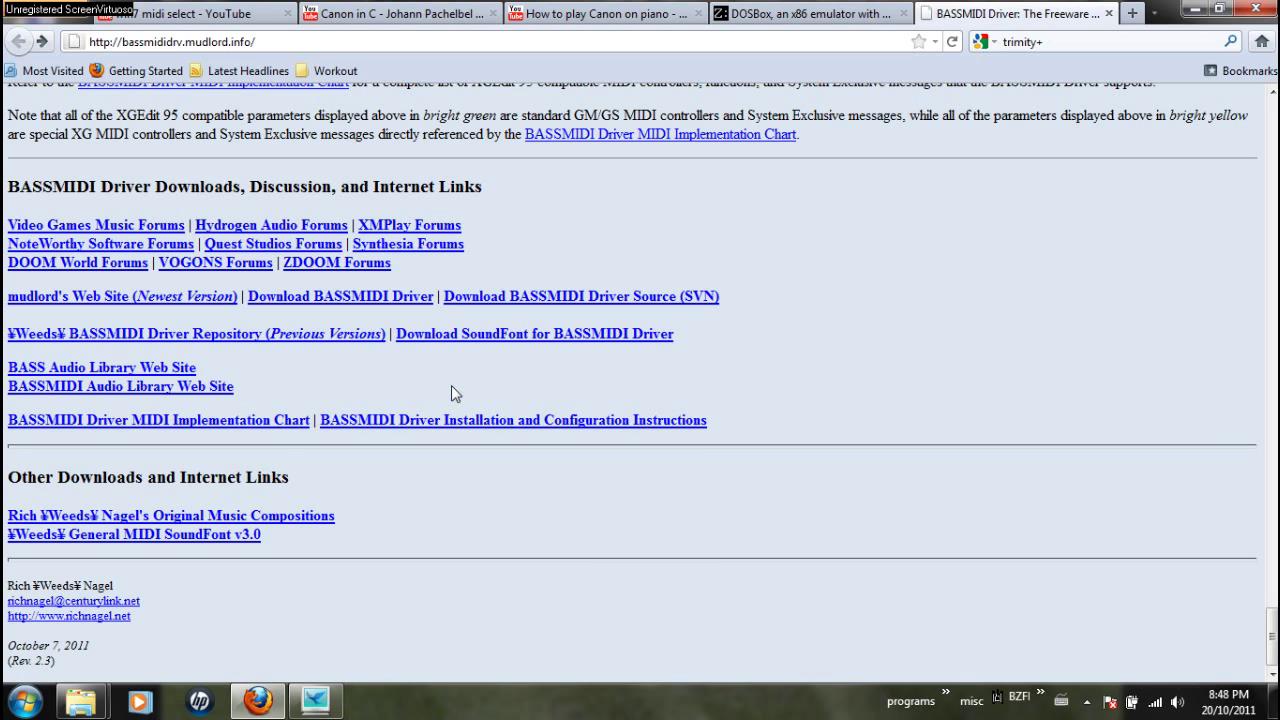
{"action": "left_click", "coordinate": [1194, 12]}
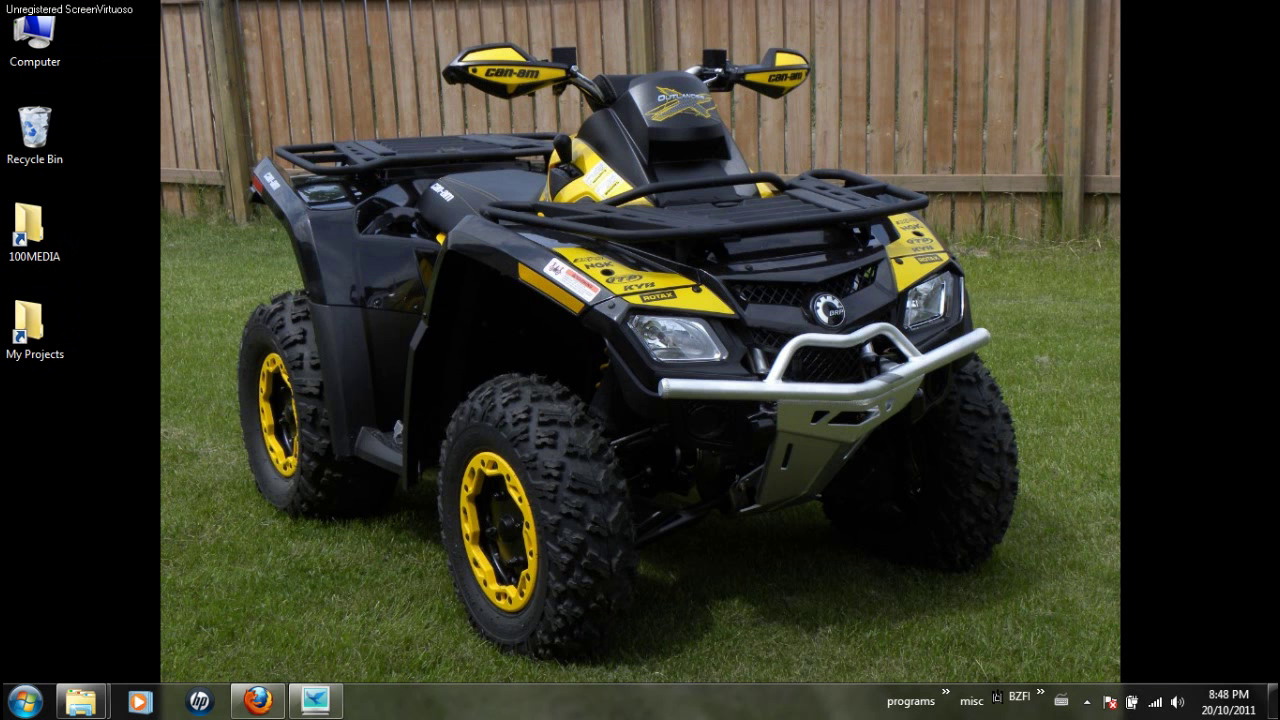
Step: Launch DOSBox 0.74 and list the available MIDI devices with "mixer /listmidi"
{"action": "left_click", "coordinate": [24, 698]}
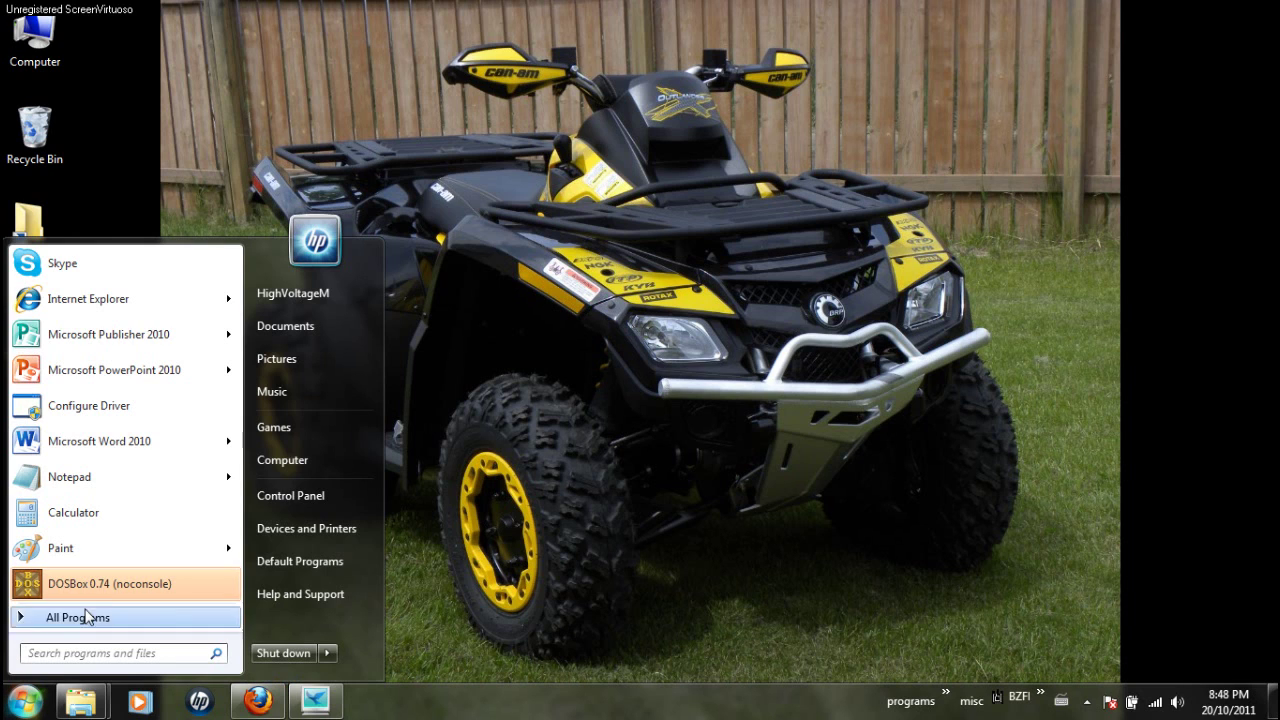
{"action": "left_click", "coordinate": [111, 588]}
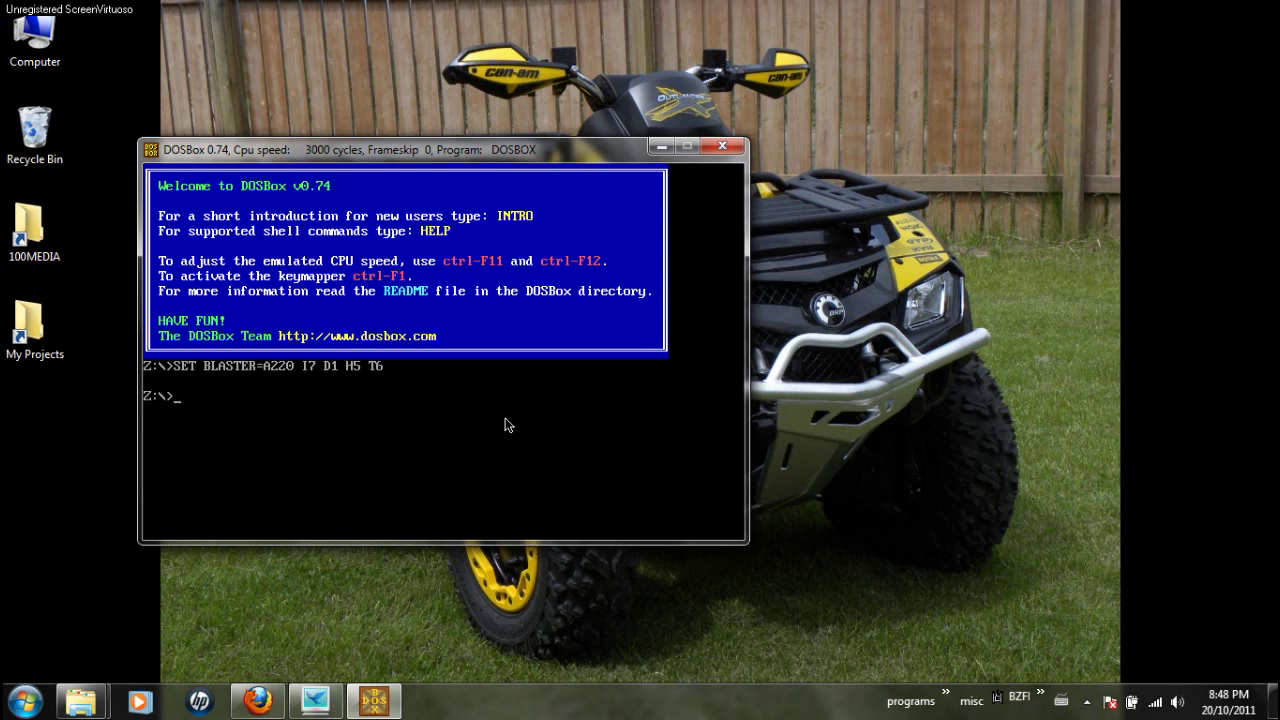
{"action": "type", "text": "mixer /listmidi"}
{"action": "key", "text": "Return"}
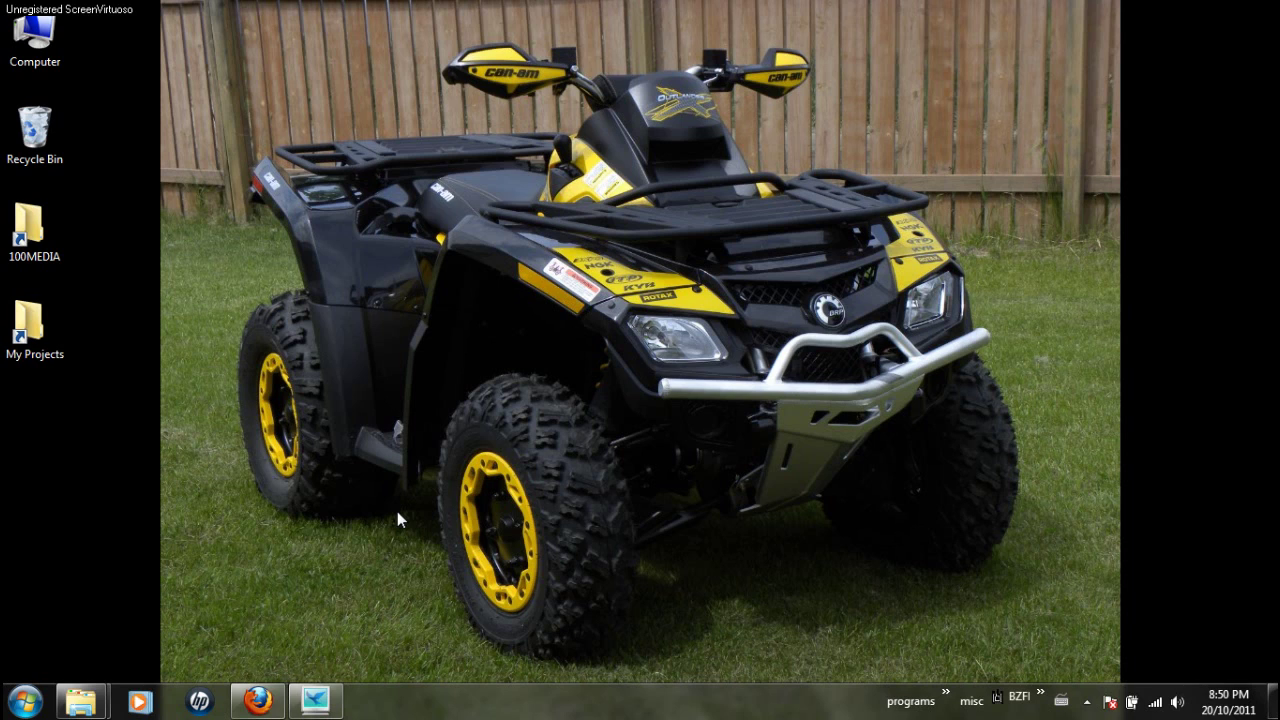
Step: Open the Windows Registry Editor by running regedit
{"action": "key", "text": "super+r"}
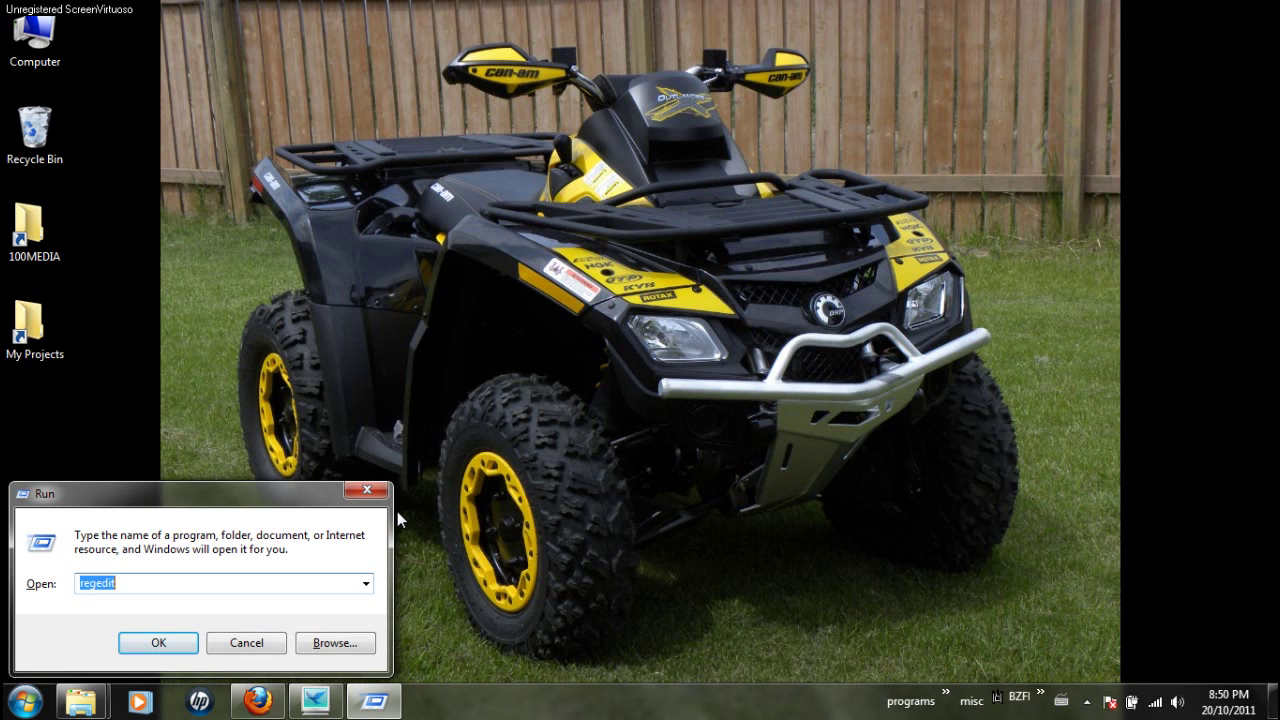
{"action": "key", "text": "Return"}
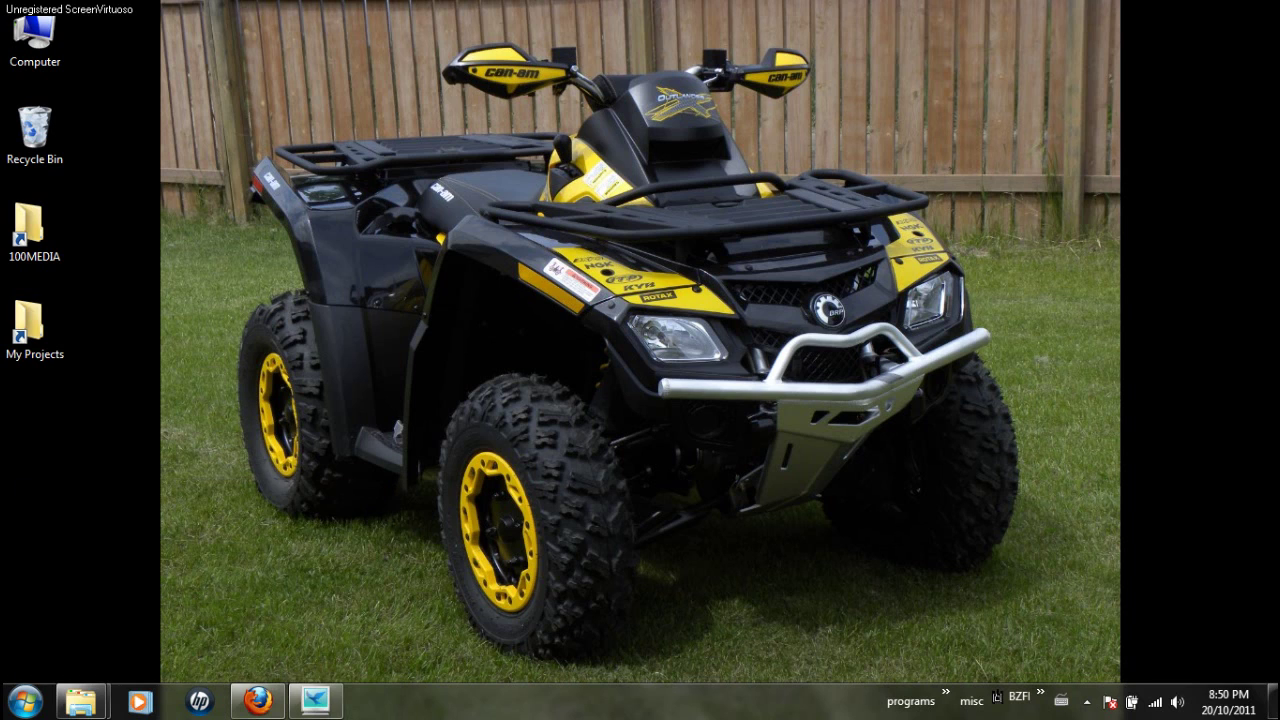
{"action": "key", "text": "super+r"}
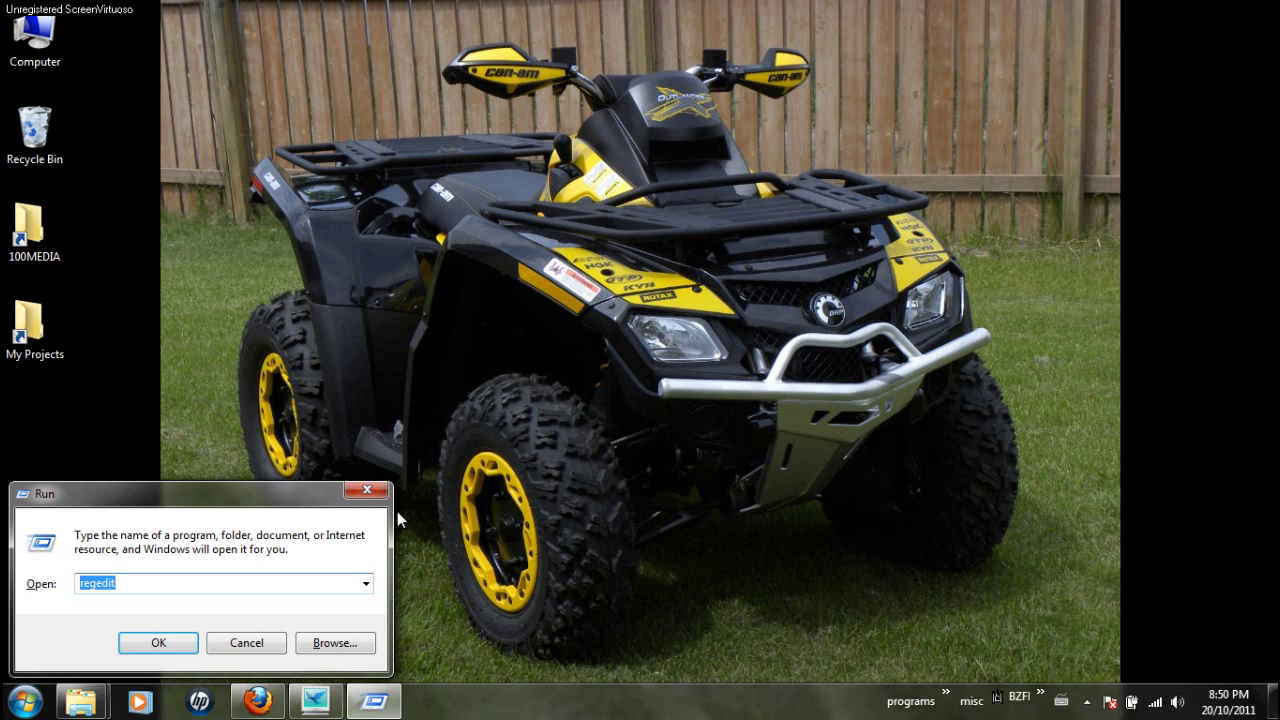
{"action": "key", "text": "Return"}
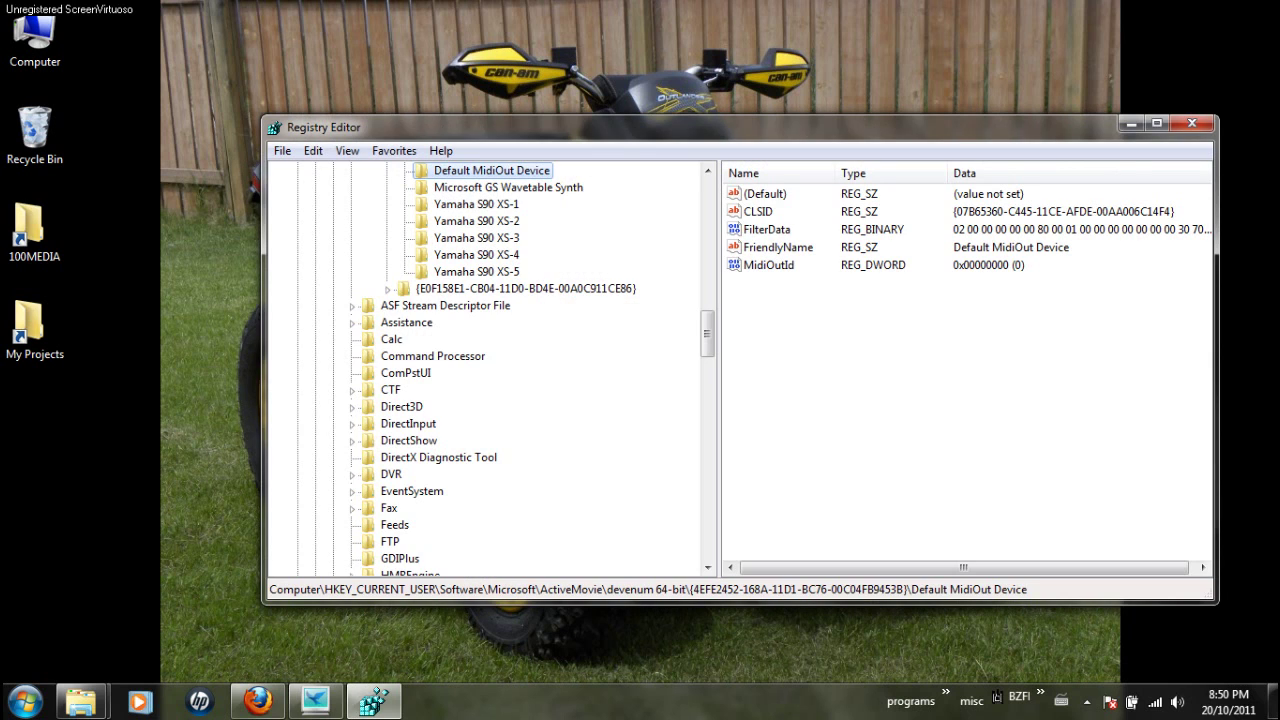
Step: Expand the registry key HKEY_CURRENT_USER\Software\Microsoft\ActiveMovie\devenum\{4EFE2452-168A-11D1-BC76-00C04FB9453B}
{"action": "left_click_drag", "start_coordinate": [707, 333], "coordinate": [707, 200]}
{"action": "left_click", "coordinate": [298, 204]}
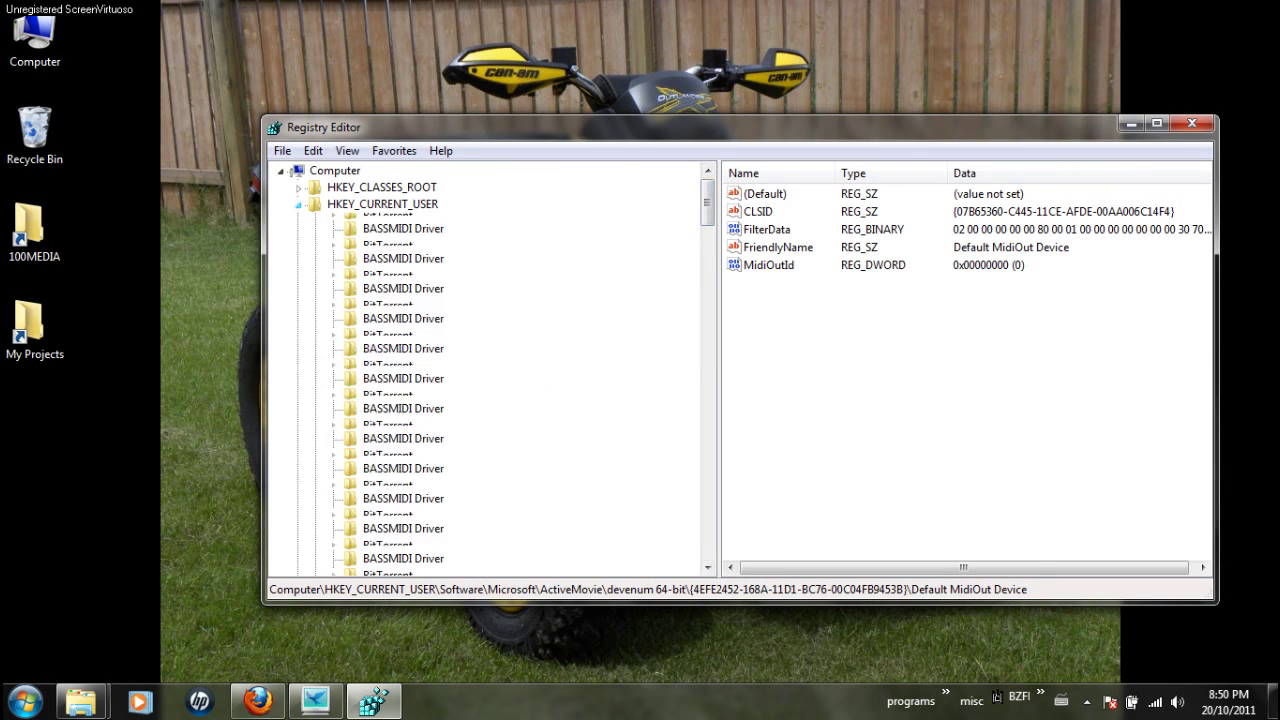
{"action": "left_click", "coordinate": [382, 204]}
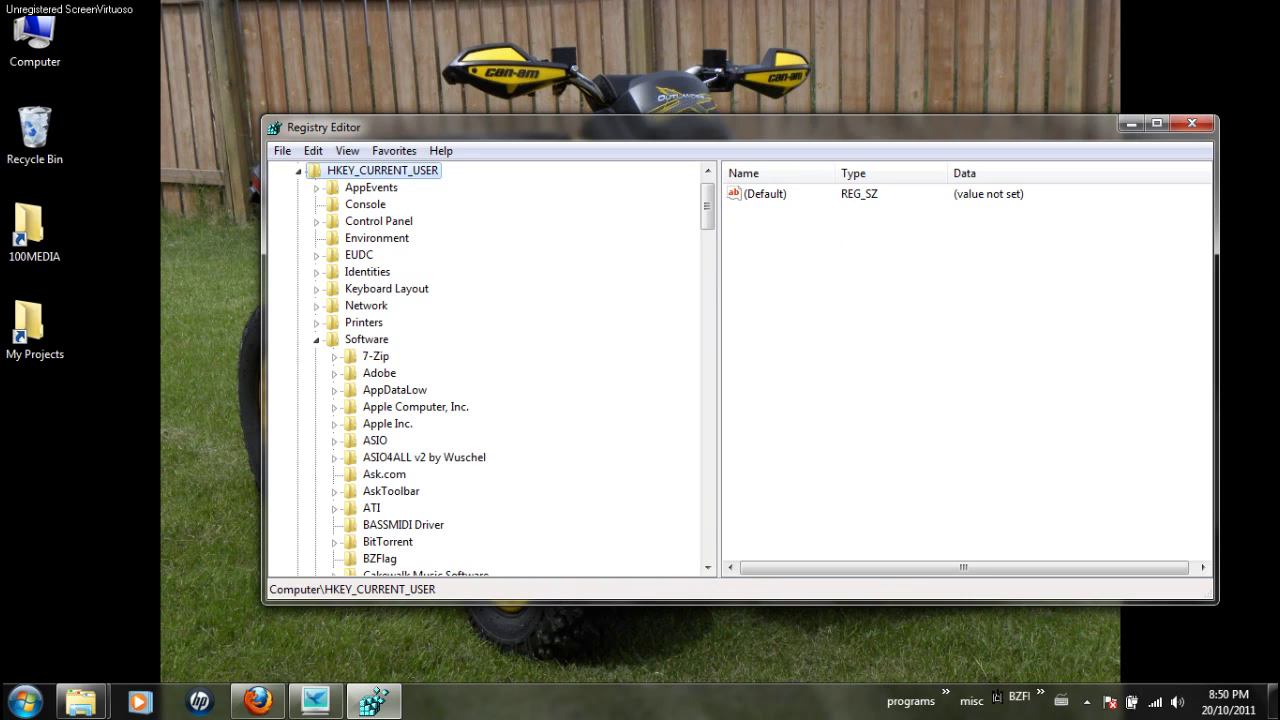
{"action": "scroll", "coordinate": [487, 370], "scroll_direction": "down", "scroll_amount": 11}
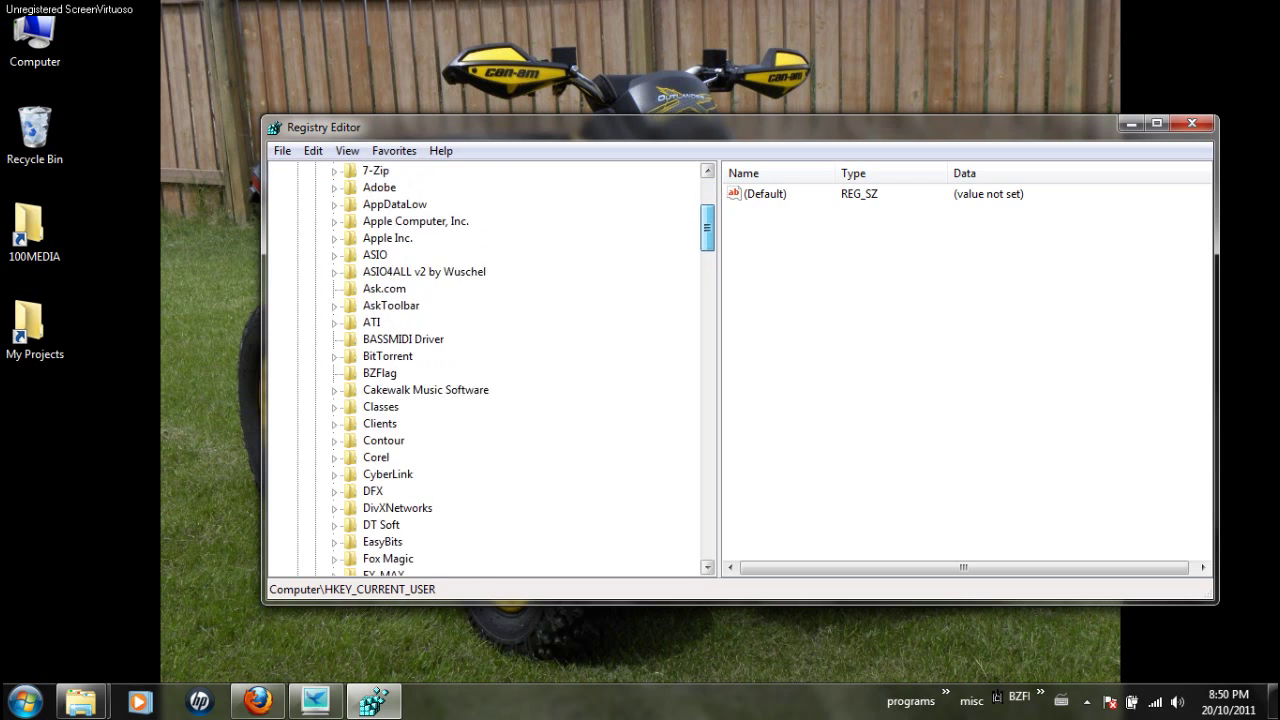
{"action": "left_click_drag", "start_coordinate": [707, 273], "coordinate": [707, 309]}
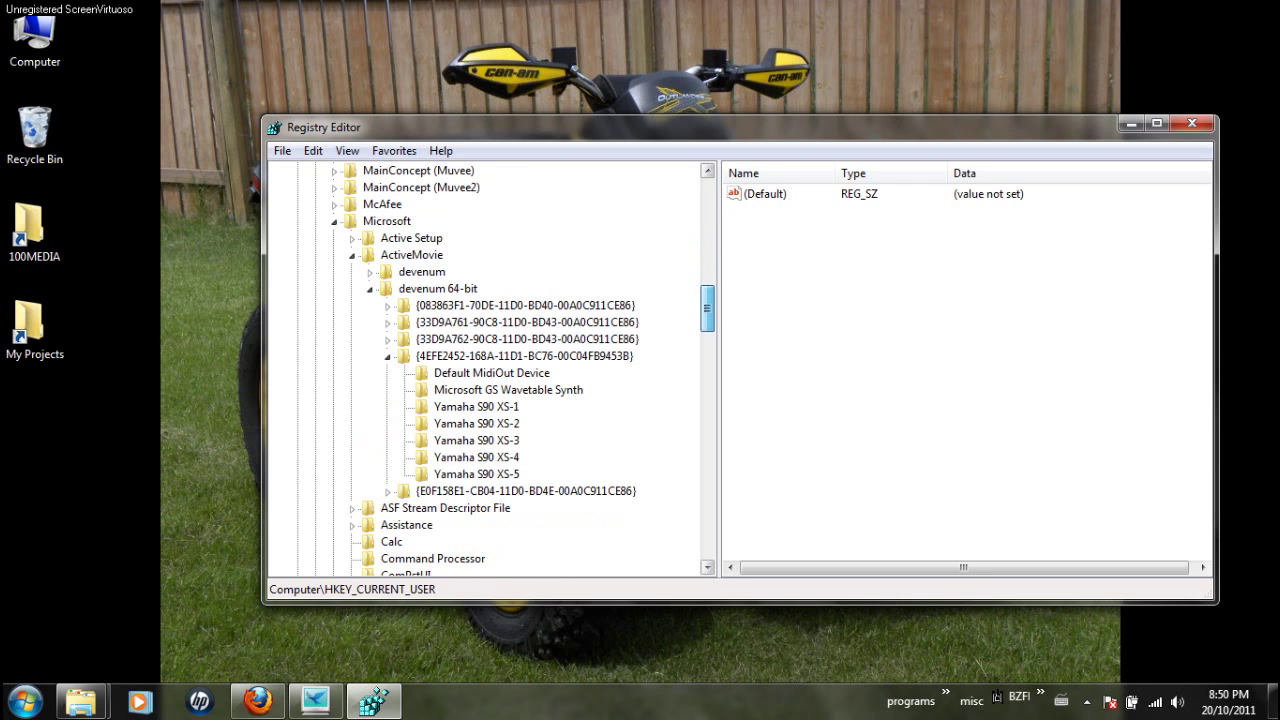
{"action": "left_click", "coordinate": [386, 221]}
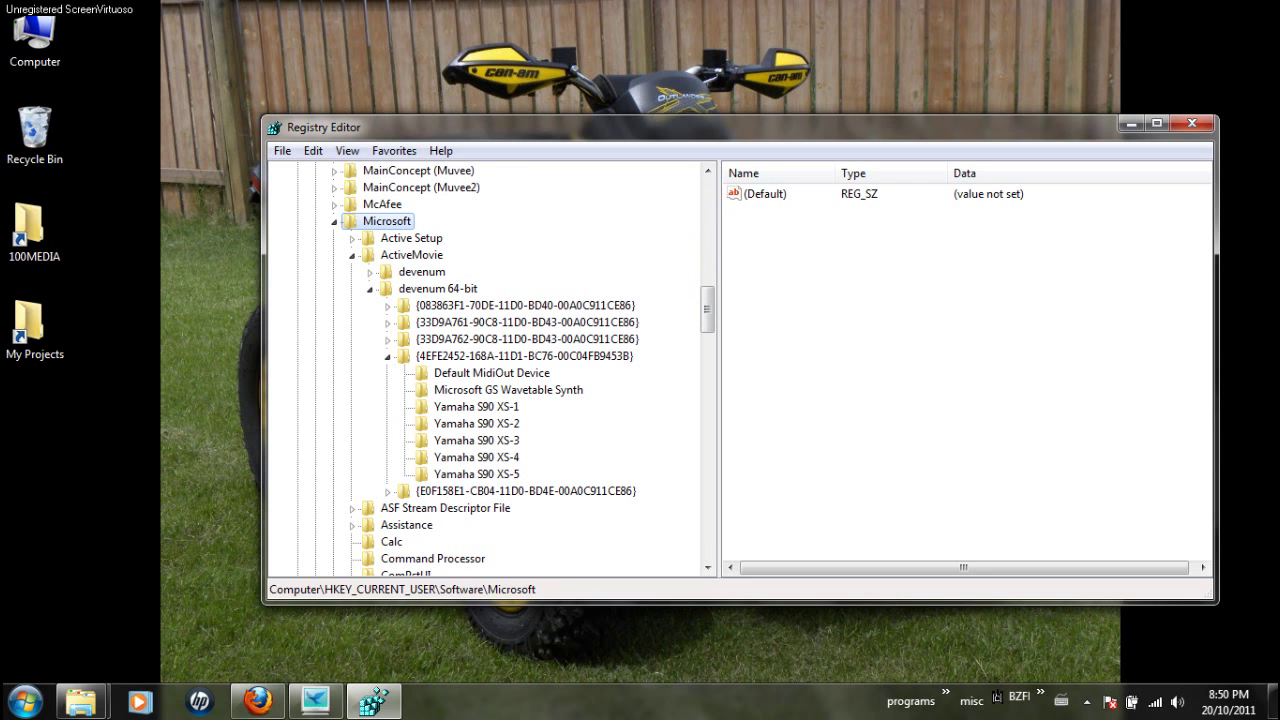
{"action": "left_click", "coordinate": [411, 255]}
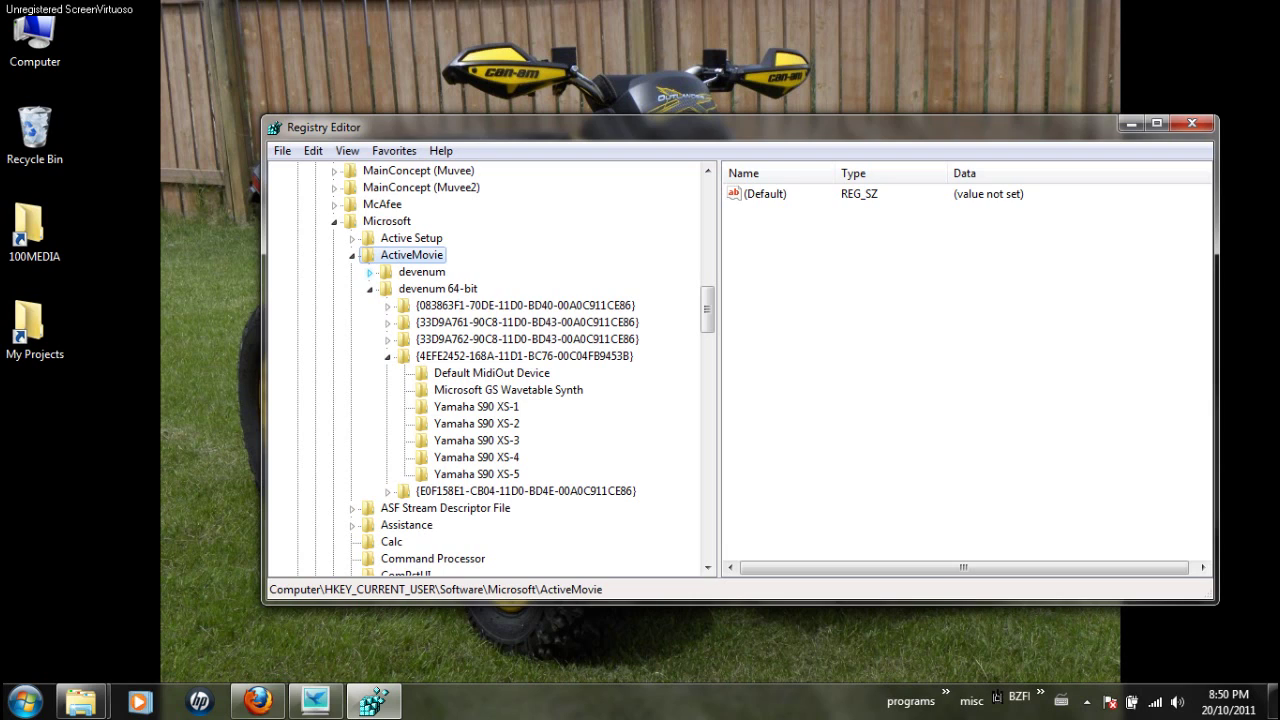
{"action": "left_click", "coordinate": [370, 288]}
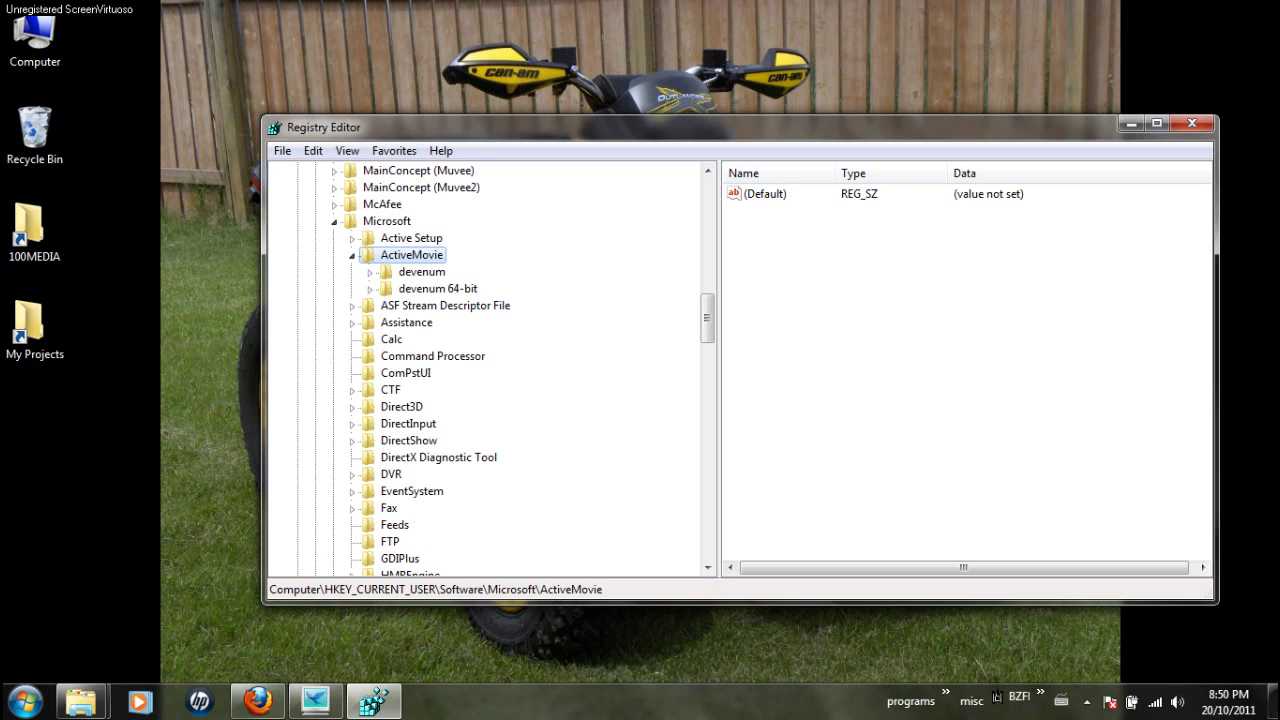
{"action": "left_click", "coordinate": [370, 271]}
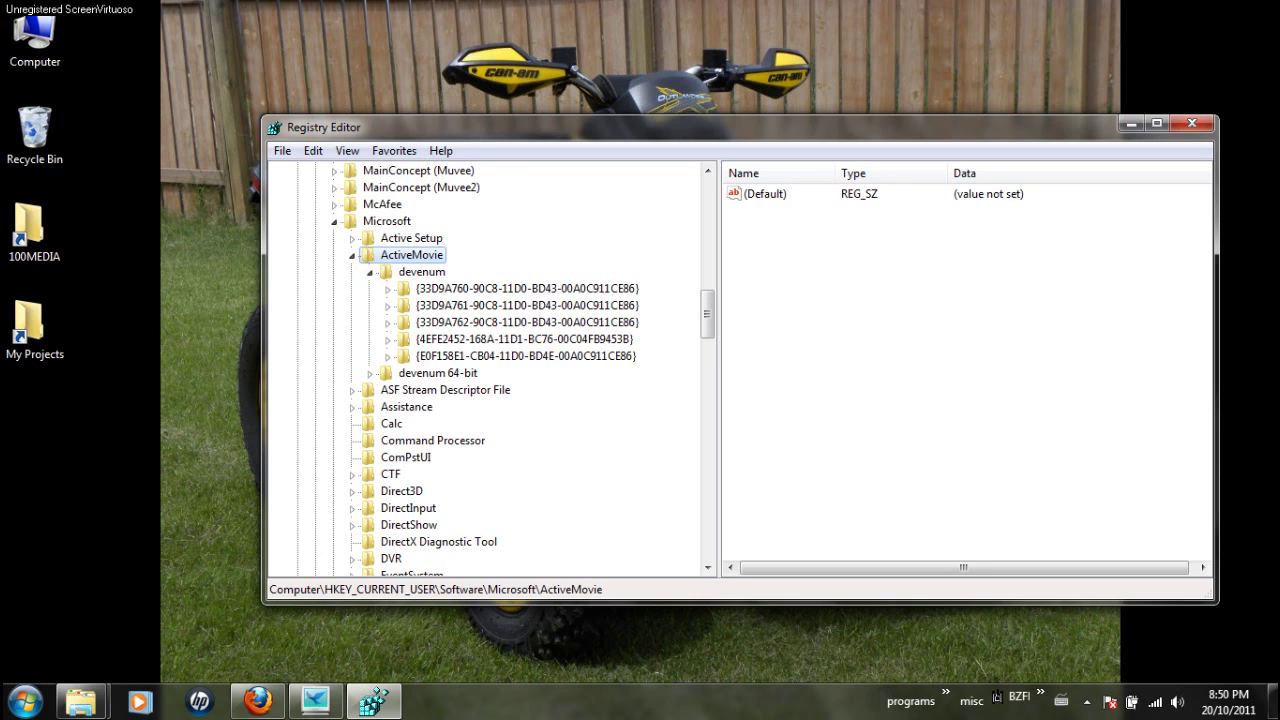
{"action": "double_click", "coordinate": [523, 339]}
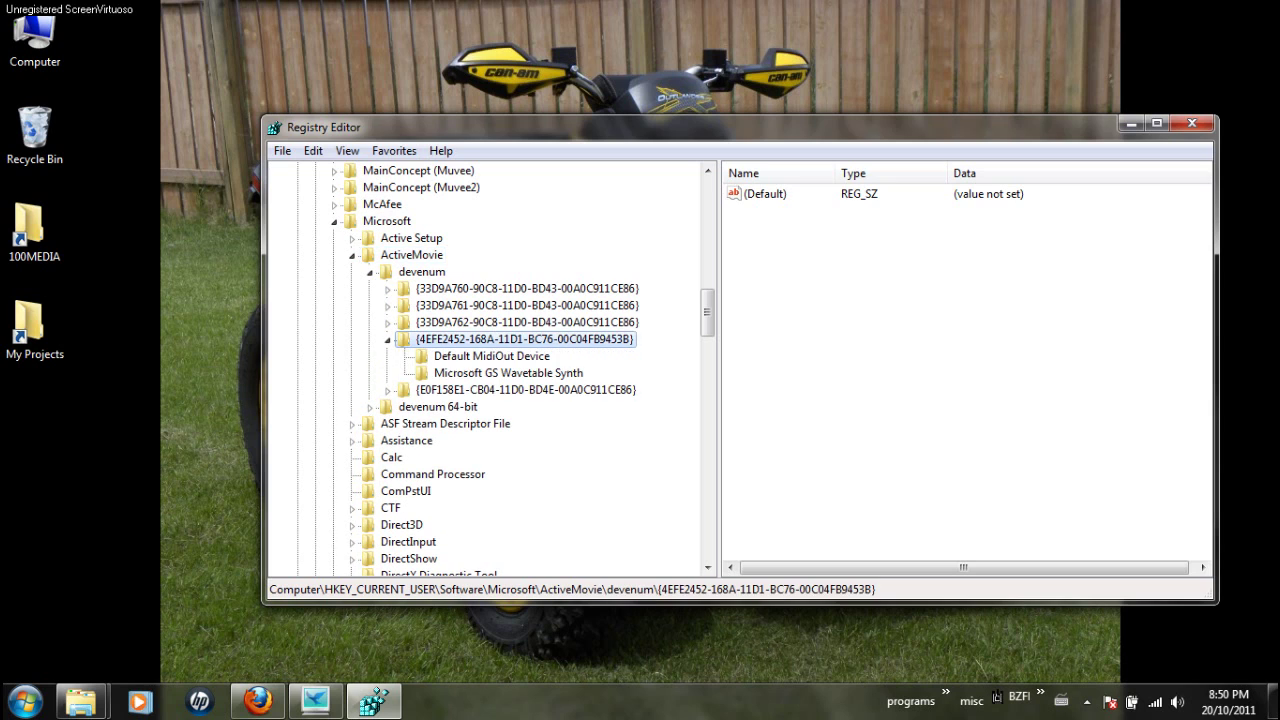
Step: Set the MidiOutId value of Default MidiOut Device under devenum to hexadecimal ffffffff
{"action": "left_click", "coordinate": [491, 356]}
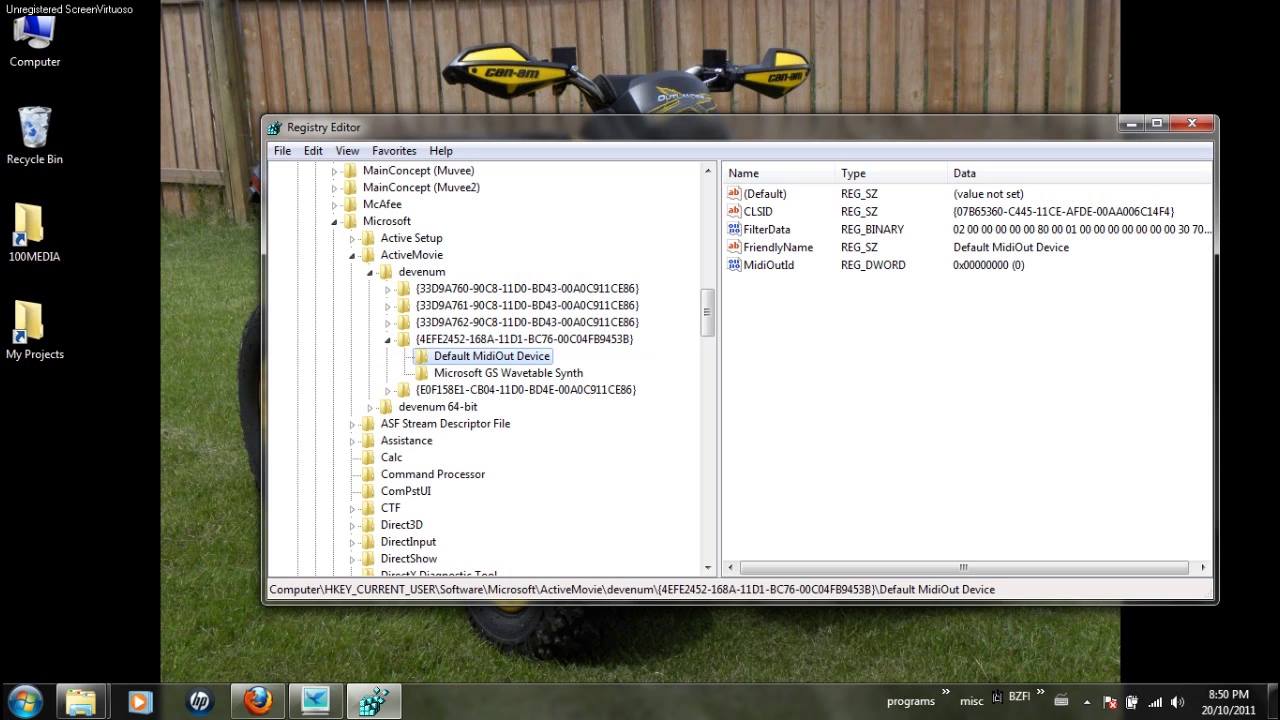
{"action": "double_click", "coordinate": [768, 265]}
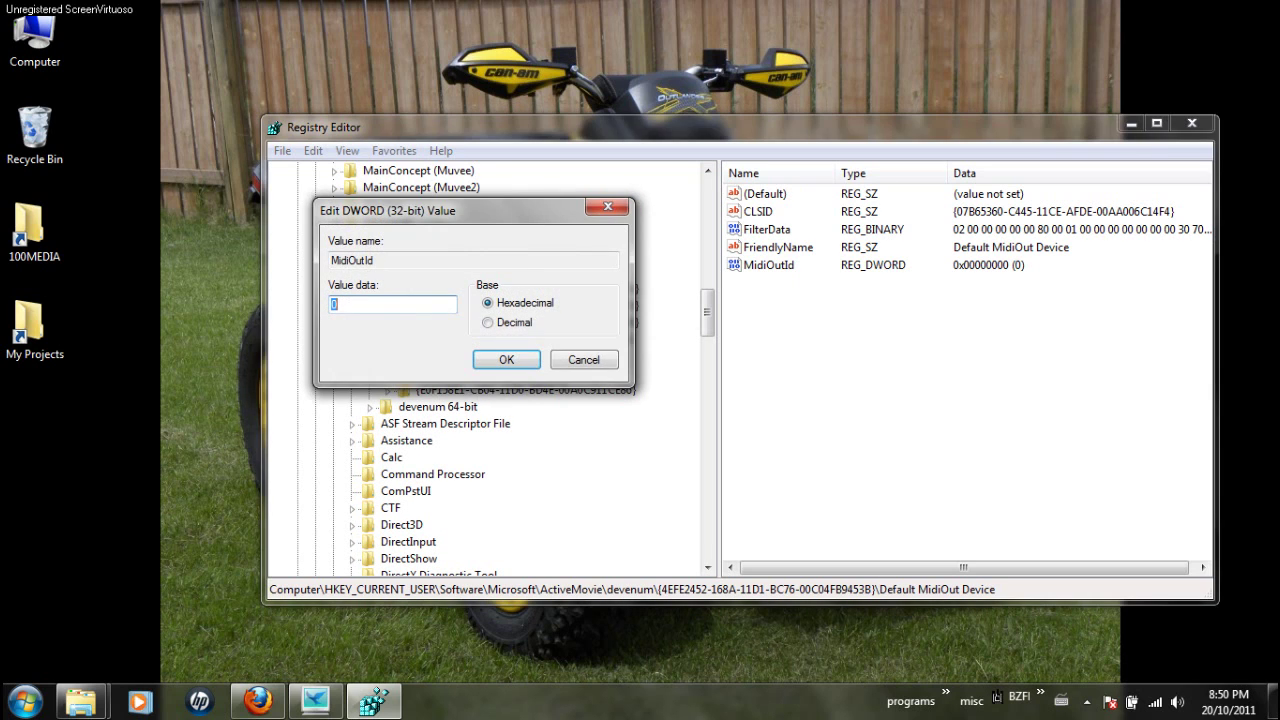
{"action": "type", "text": "ffffffff"}
{"action": "key", "text": "Return"}
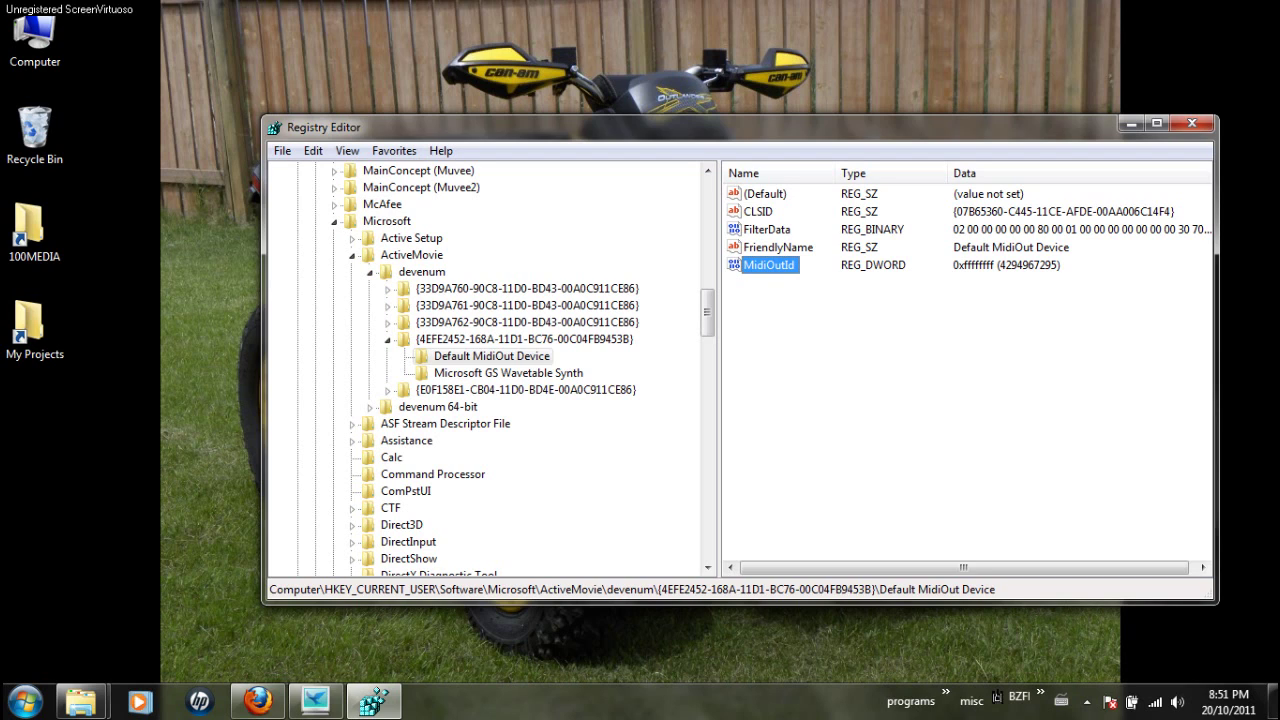
Step: Set the MidiOutId value of Default MidiOut Device under devenum to 0
{"action": "key", "text": "Return"}
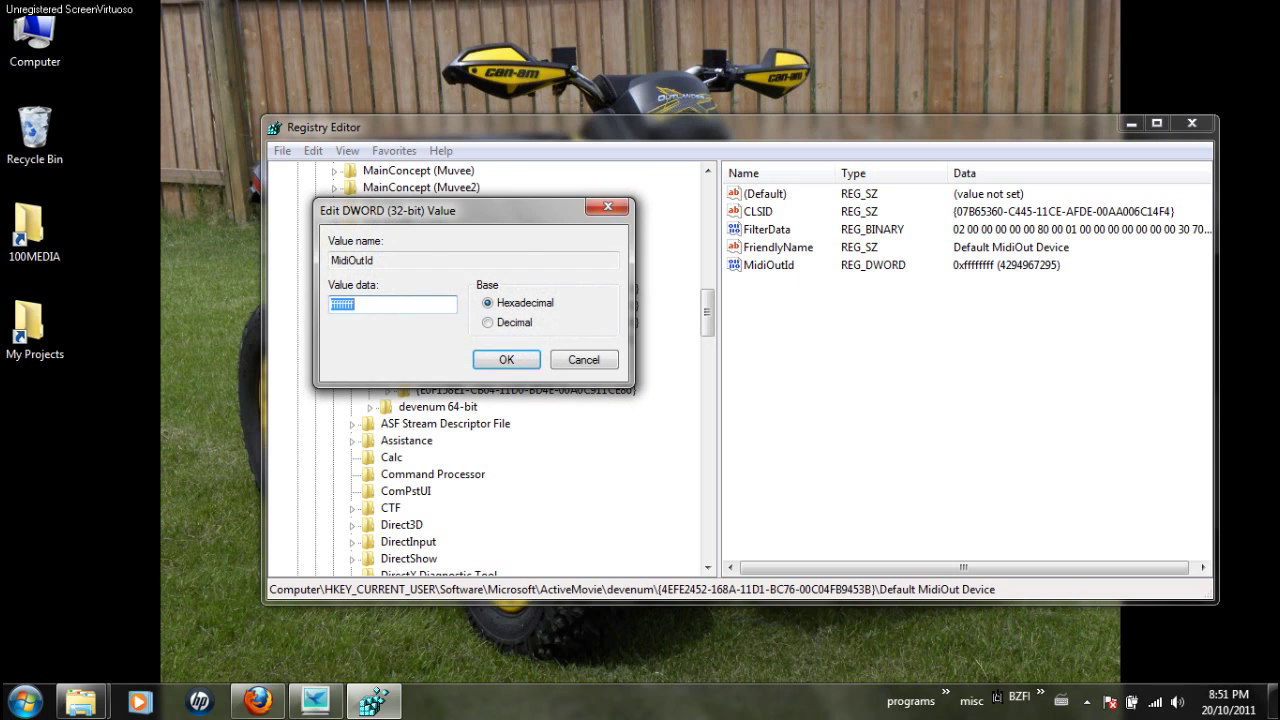
{"action": "type", "text": "0"}
{"action": "key", "text": "Return"}
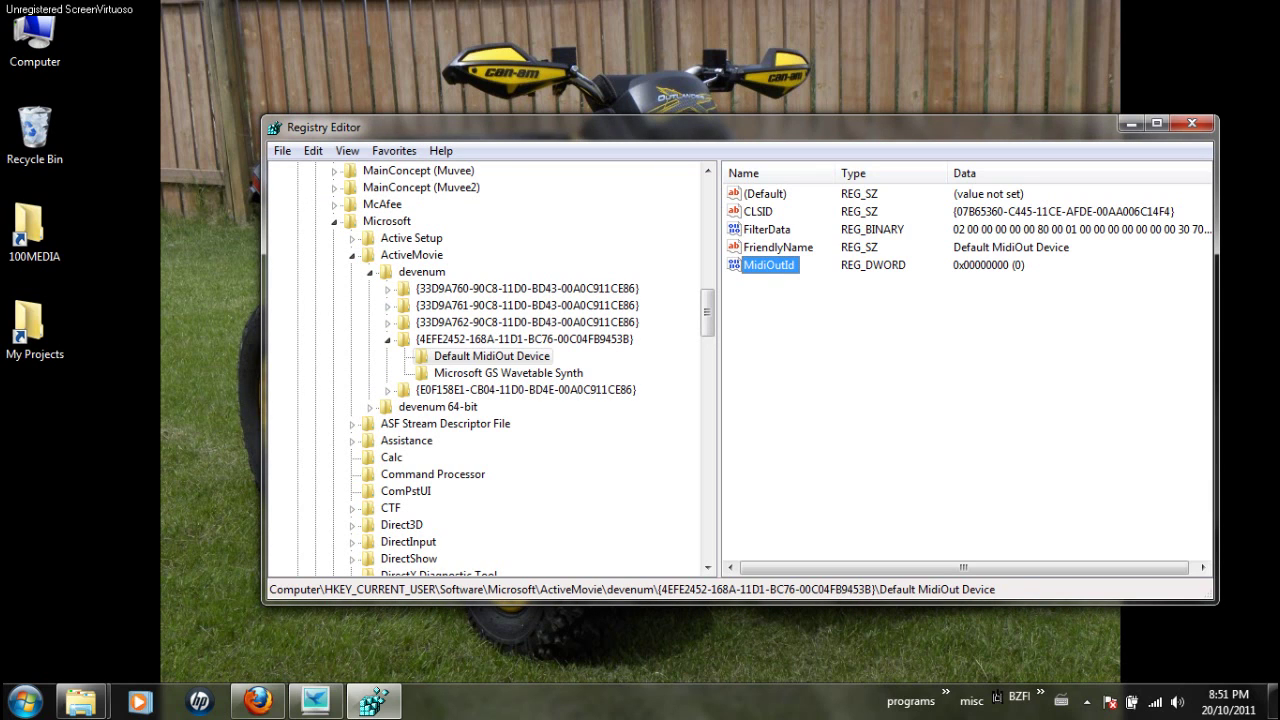
Step: Set the MidiOutId value of Microsoft GS Wavetable Synth under devenum to 7
{"action": "left_click", "coordinate": [508, 372]}
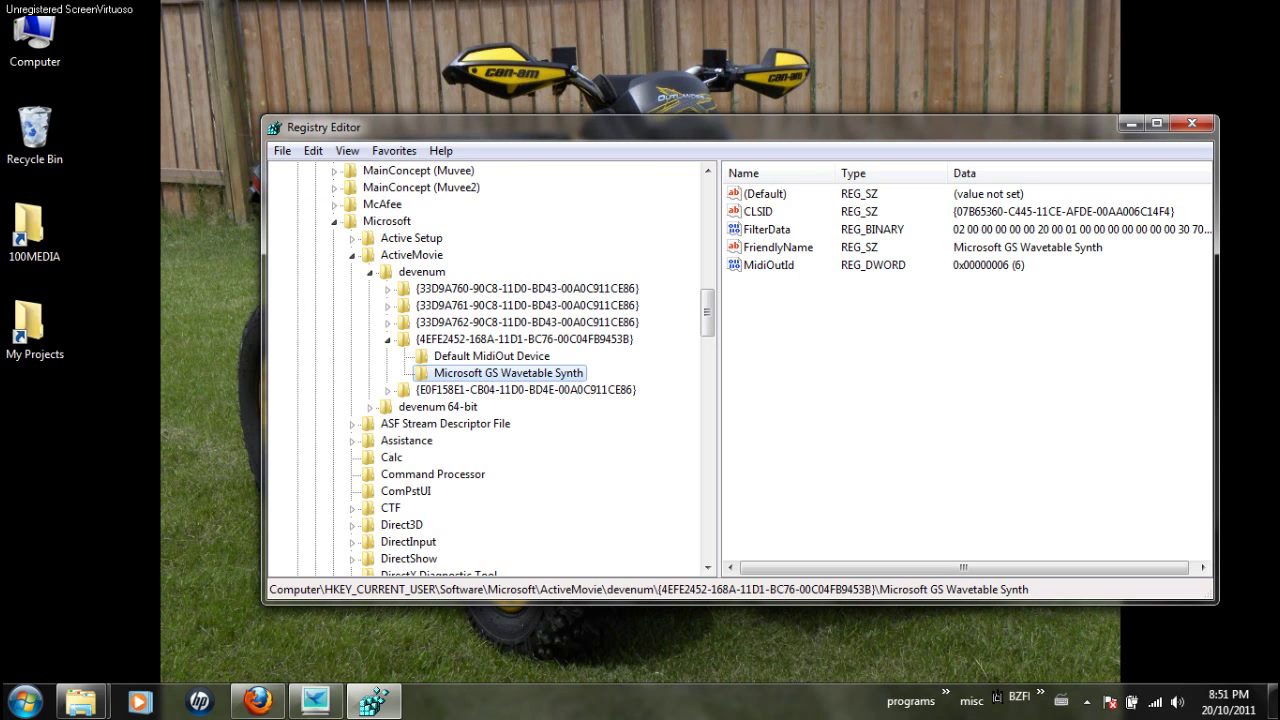
{"action": "double_click", "coordinate": [768, 265]}
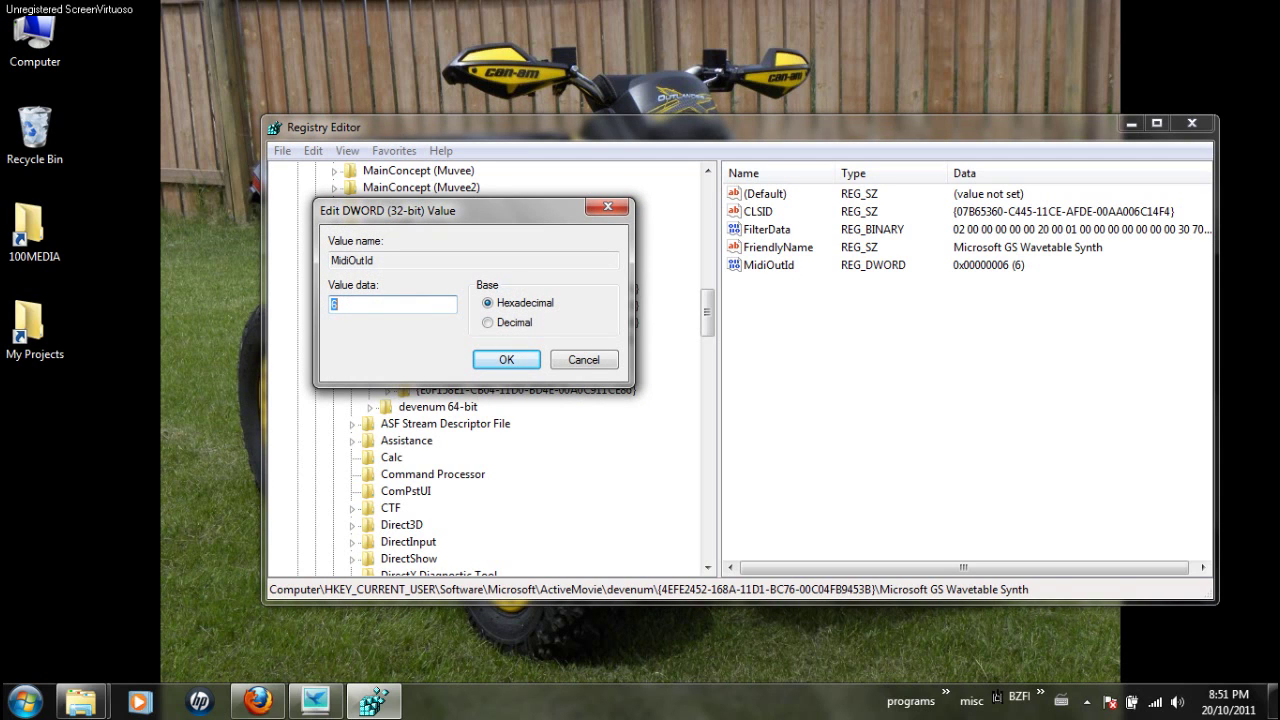
{"action": "type", "text": "7"}
{"action": "key", "text": "Return"}
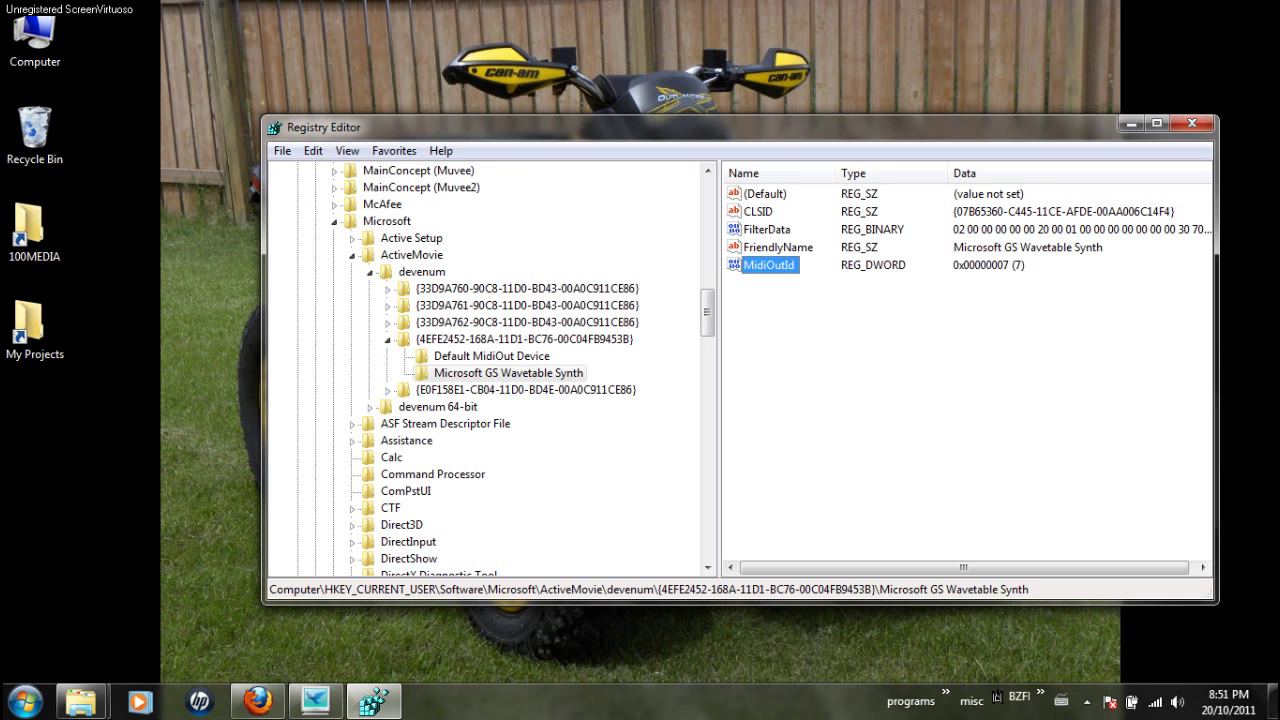
Step: Expand devenum 64-bit and check the values of its Default MidiOut Device key
{"action": "left_click", "coordinate": [387, 339]}
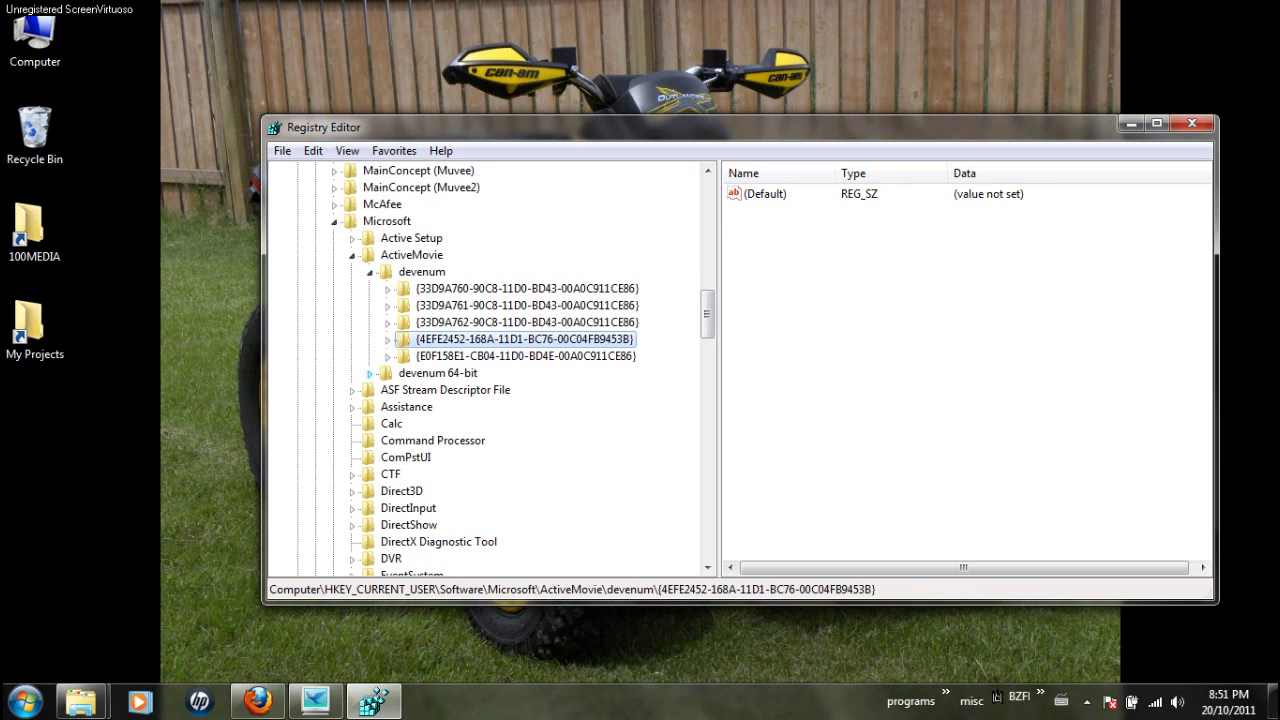
{"action": "left_click", "coordinate": [369, 373]}
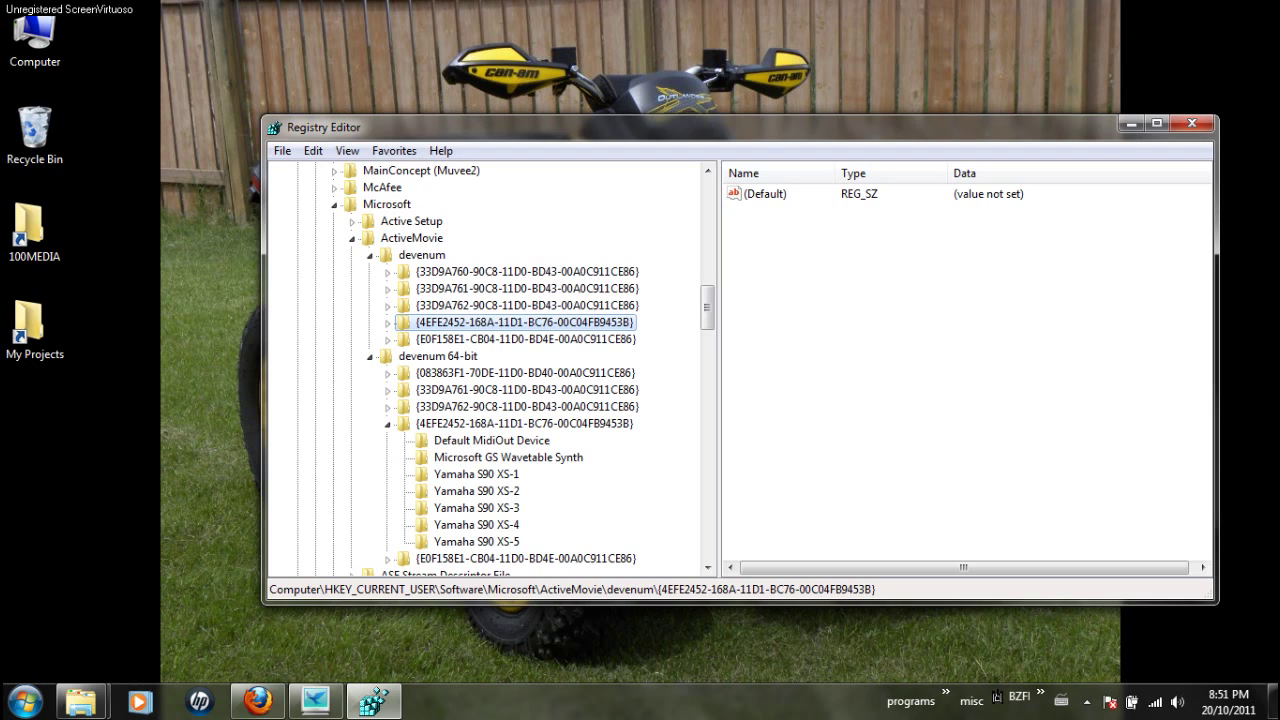
{"action": "left_click", "coordinate": [491, 440]}
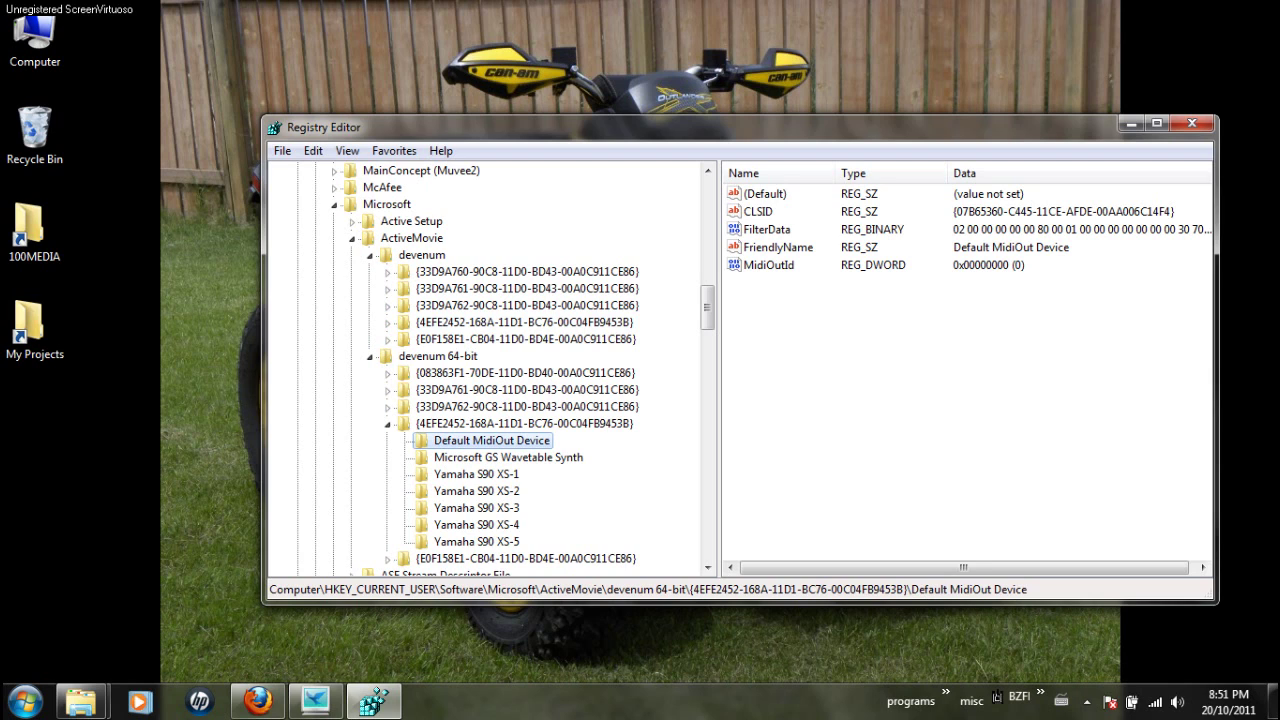
Step: Set the MidiOutId value of Microsoft GS Wavetable Synth under devenum 64-bit to 7
{"action": "left_click", "coordinate": [508, 457]}
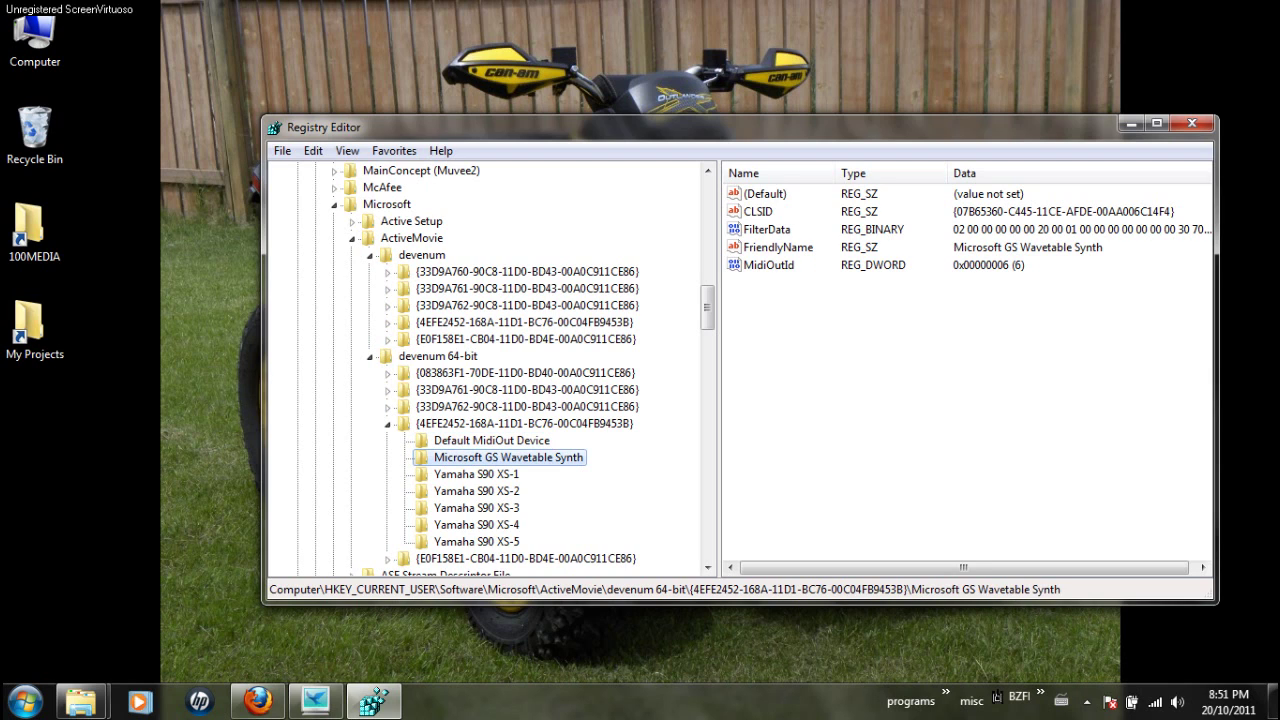
{"action": "double_click", "coordinate": [768, 265]}
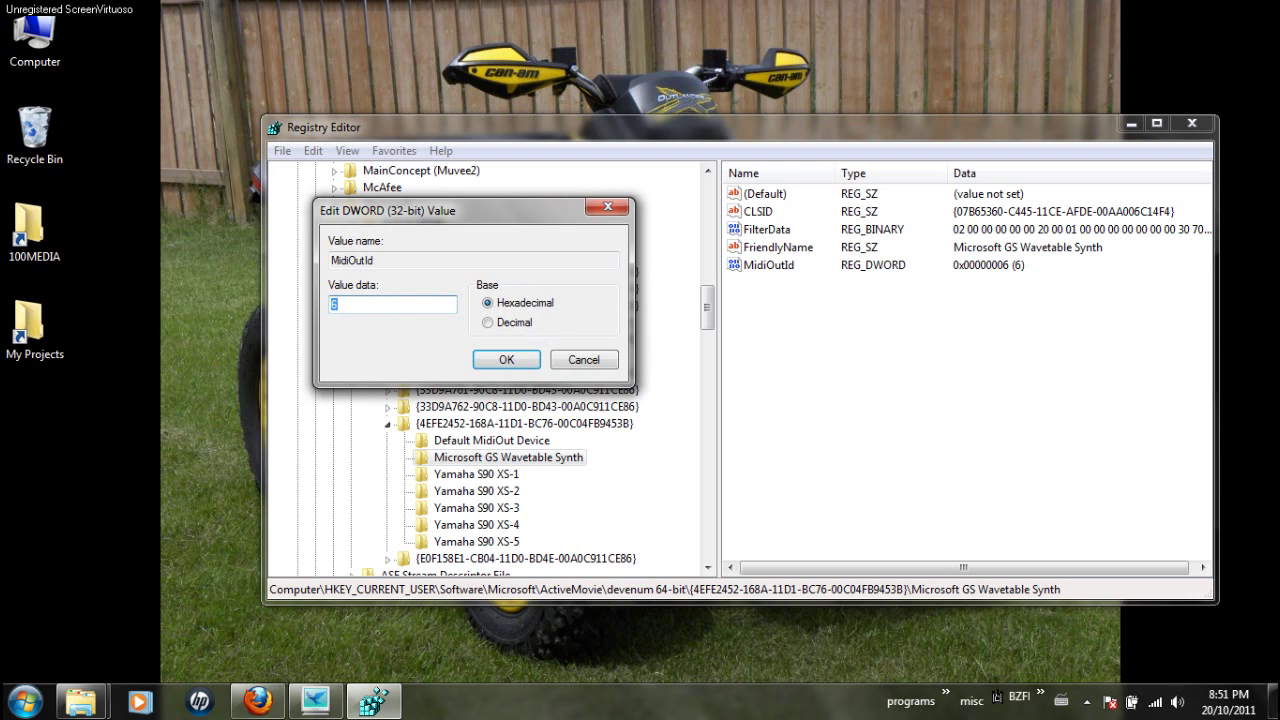
{"action": "type", "text": "7"}
{"action": "key", "text": "Return"}
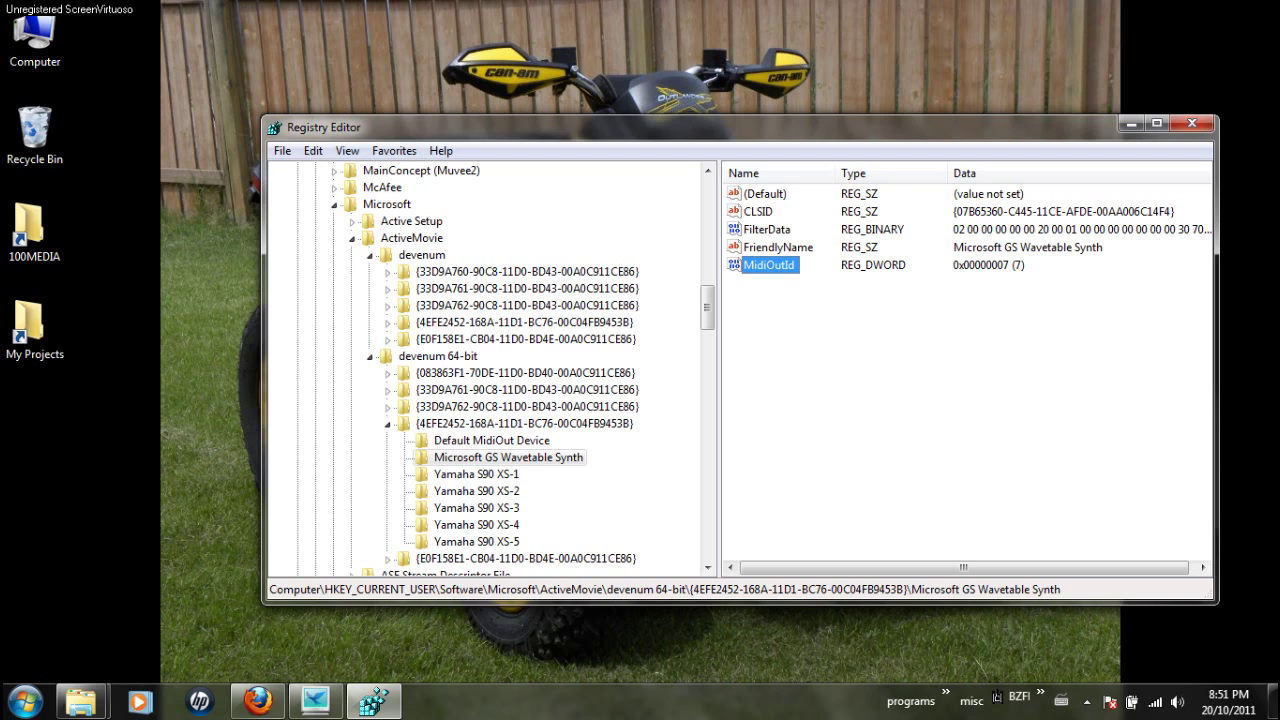
Step: Collapse the devenum and devenum 64-bit keys under ActiveMovie
{"action": "left_click", "coordinate": [508, 457]}
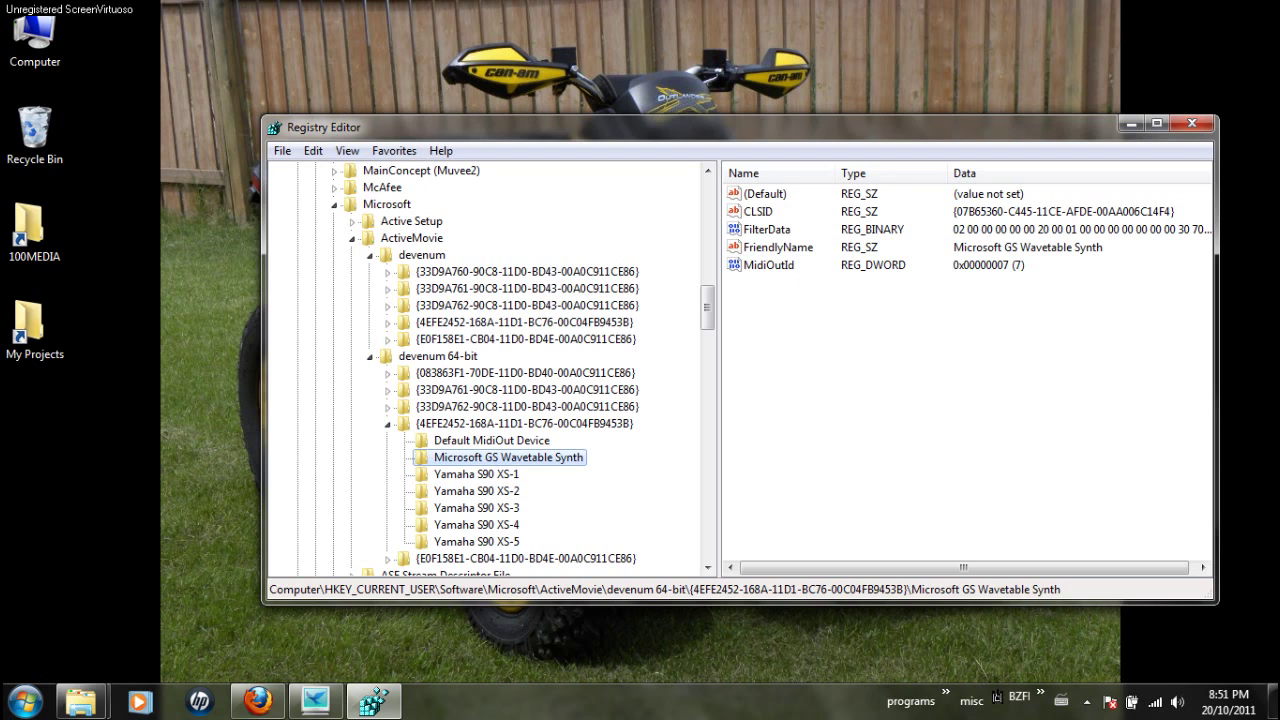
{"action": "left_click", "coordinate": [369, 255]}
{"action": "left_click", "coordinate": [369, 272]}
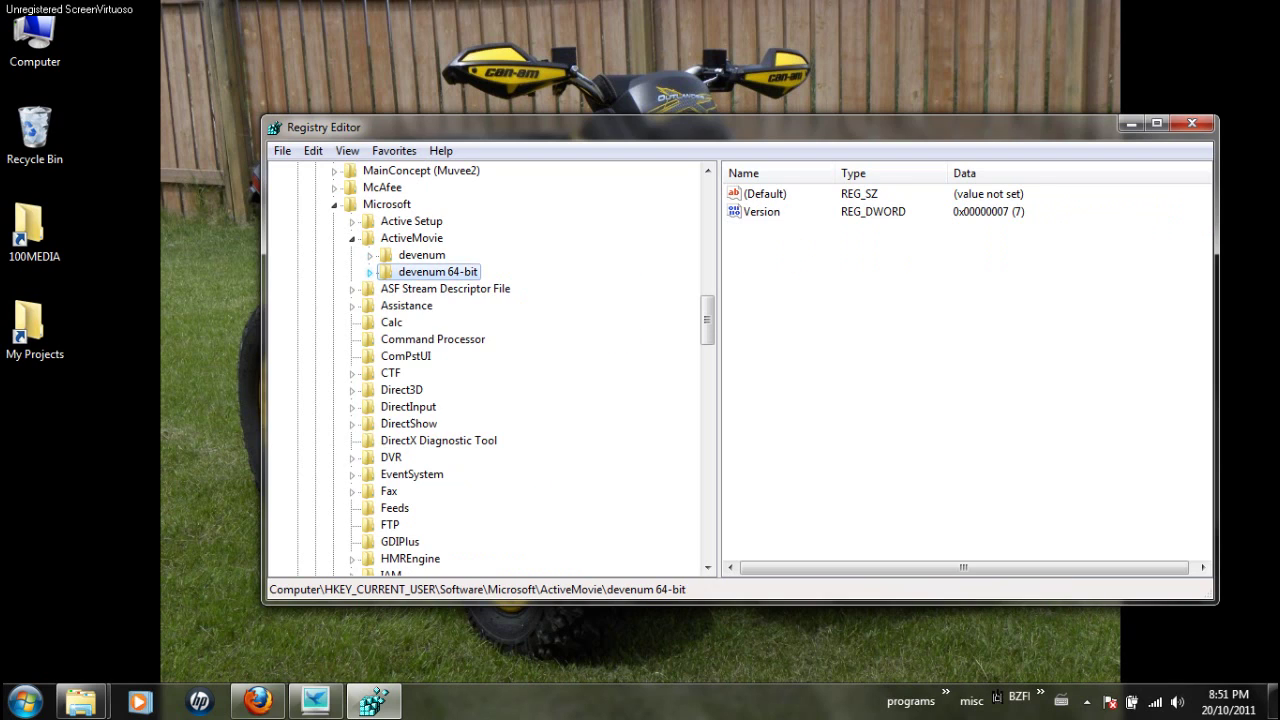